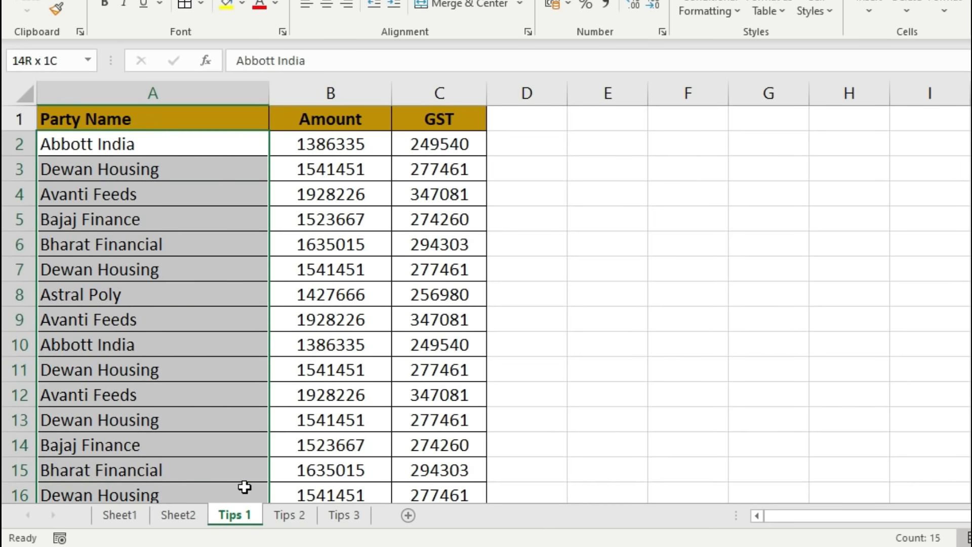
Examine the Amount and GST entries in the Dewan Housing rows of the party table
left_click(161, 298)
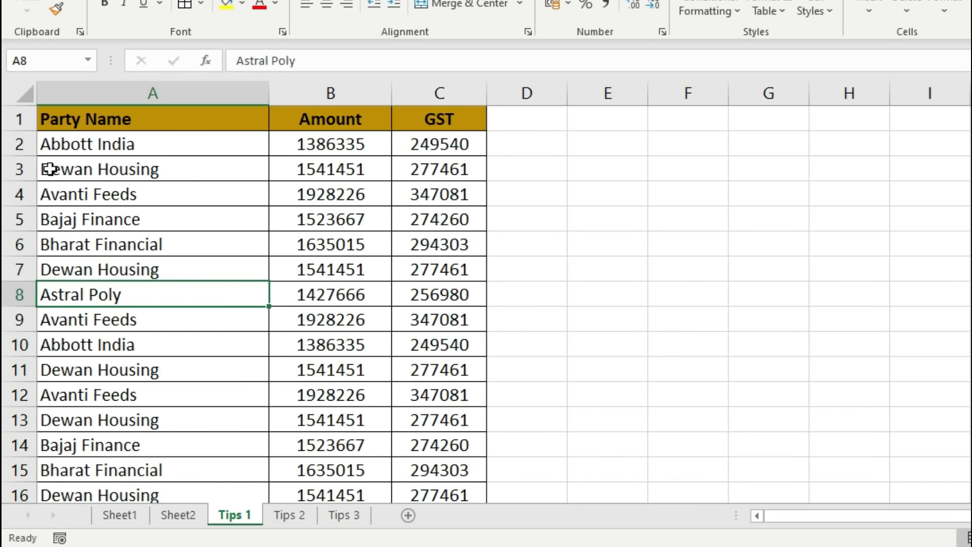
left_click_drag(50, 170, 441, 170)
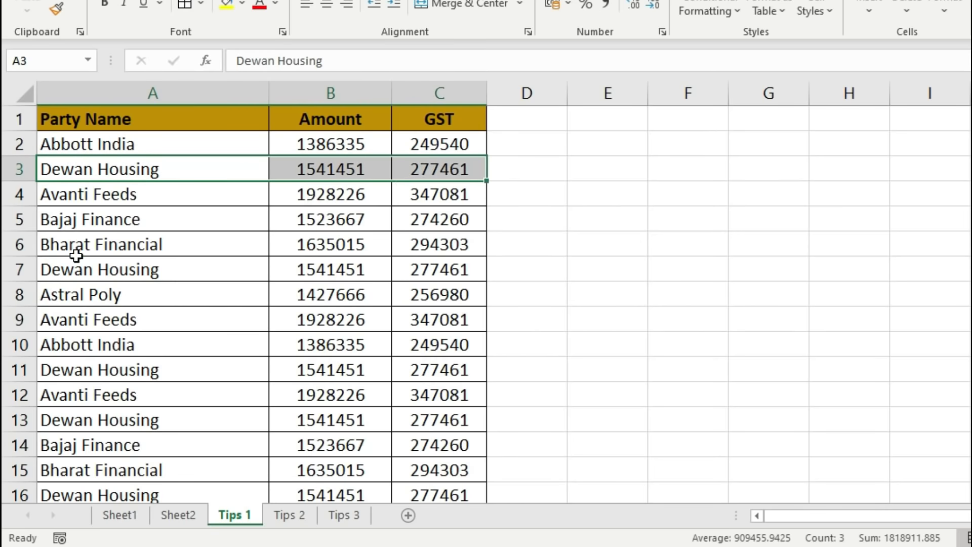
left_click_drag(76, 267, 464, 273)
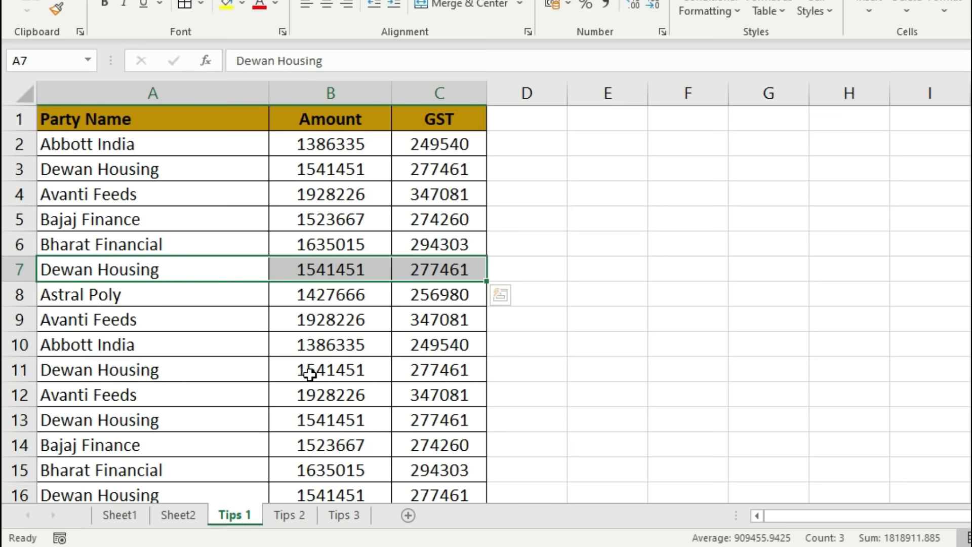
left_click_drag(310, 374, 441, 370)
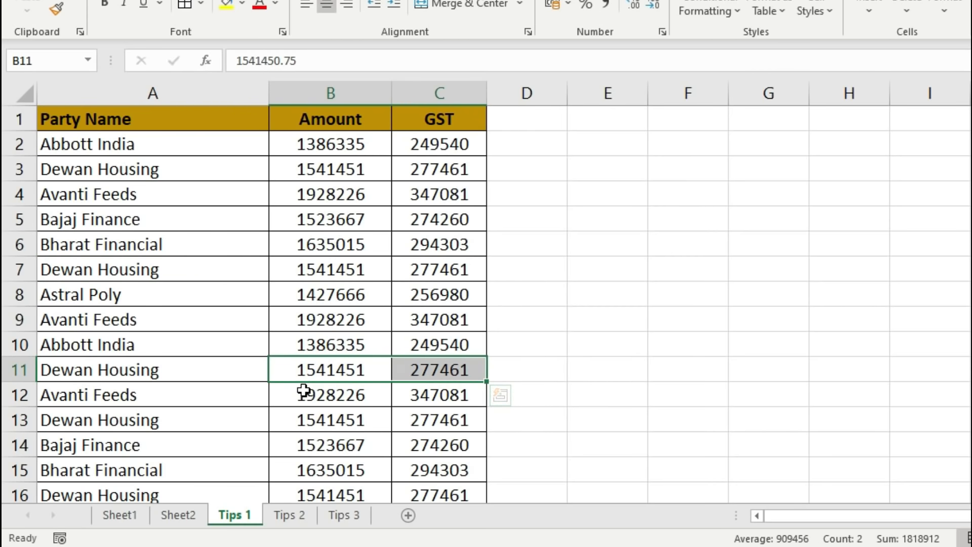
scroll(304, 390, "down", 5)
left_click_drag(314, 194, 462, 199)
scroll(369, 187, "up", 5)
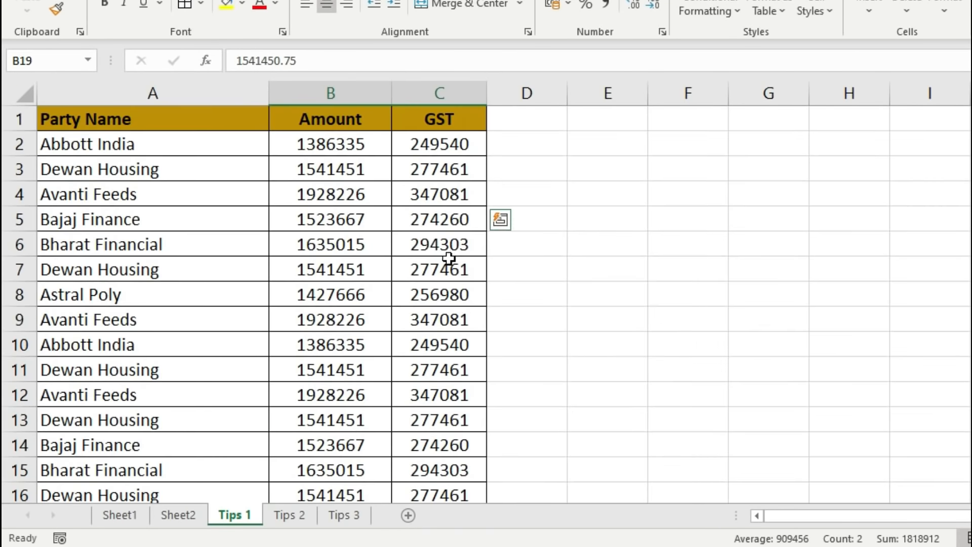
Examine the replacement figures in F22:G27 alongside the Amount column of the party table
scroll(451, 259, "down", 5)
left_click(681, 267)
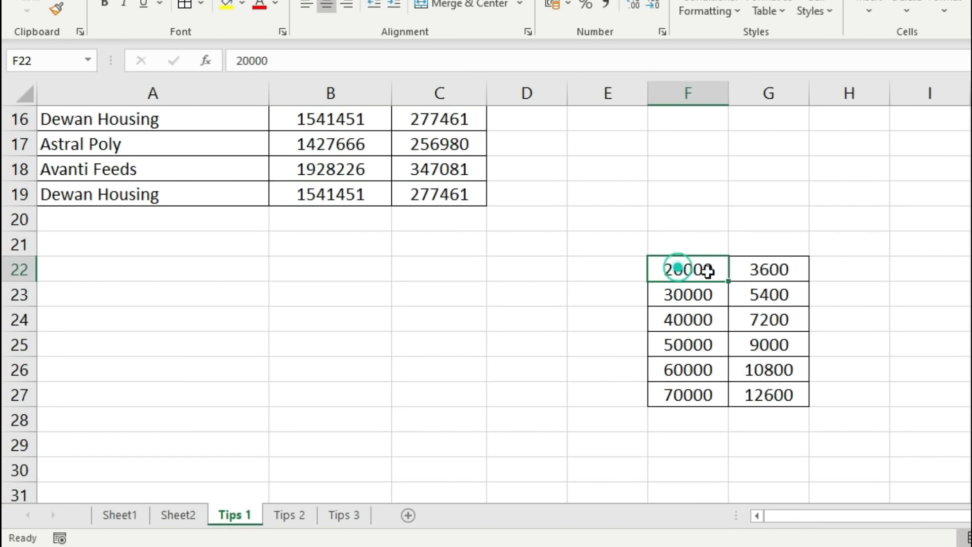
left_click_drag(708, 271, 762, 390)
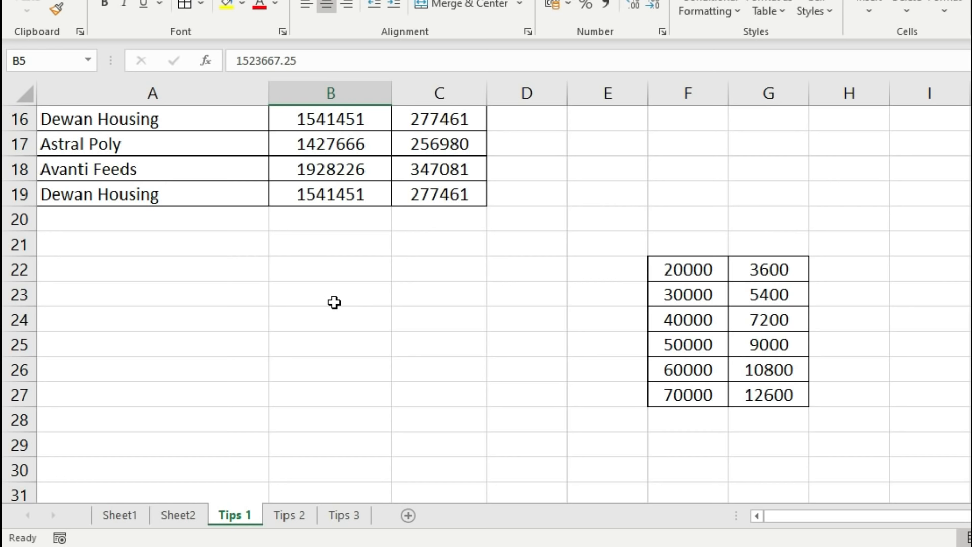
left_click_drag(662, 267, 774, 394)
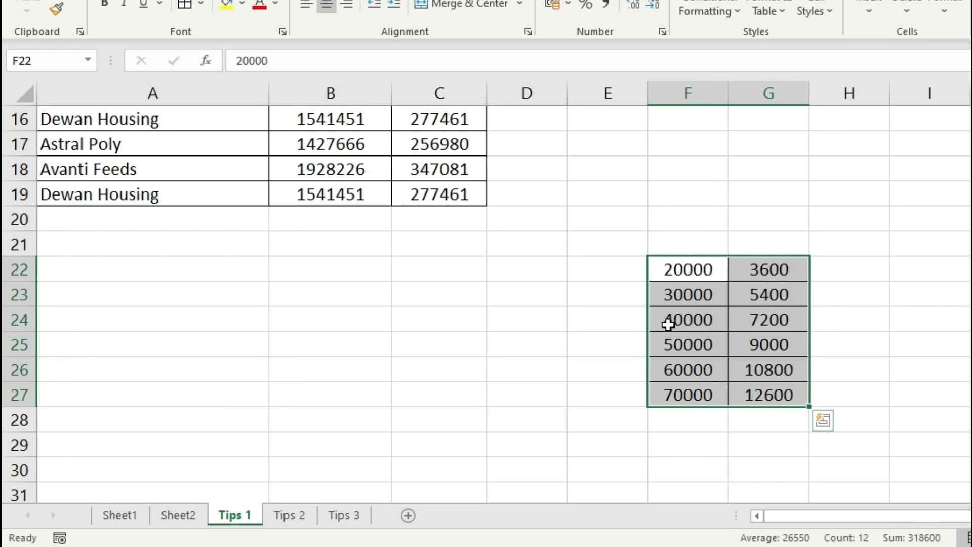
scroll(324, 234, "up", 5)
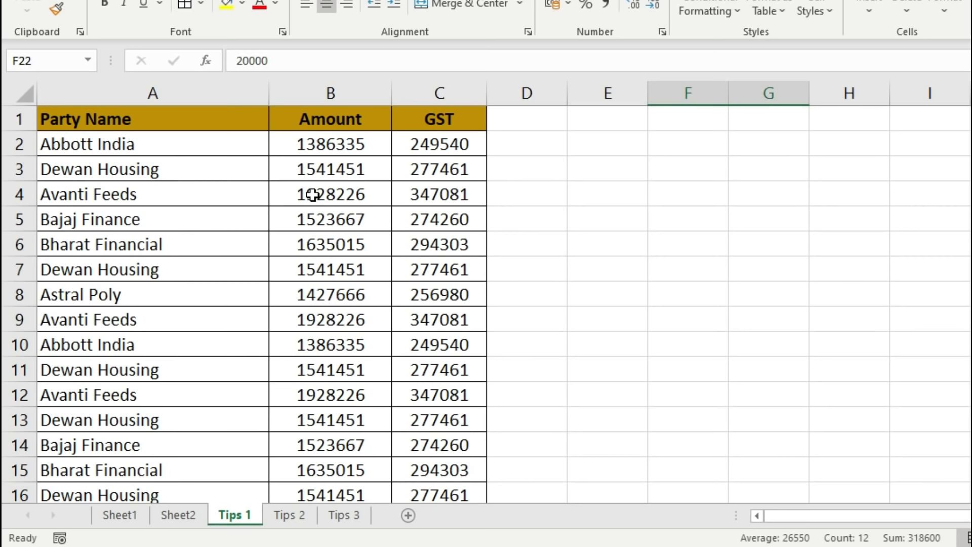
left_click(313, 195)
scroll(570, 326, "down", 5)
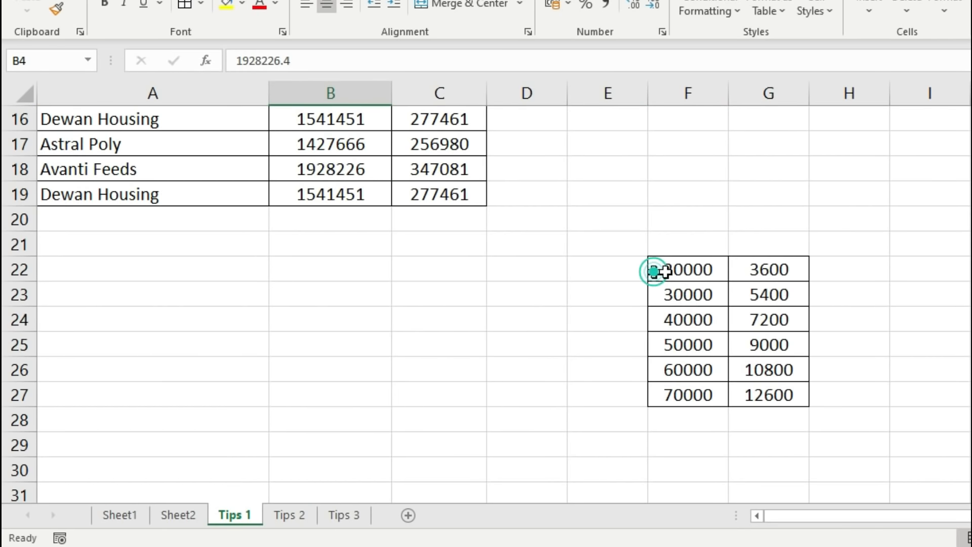
left_click(658, 272)
left_click(701, 340)
scroll(380, 269, "up", 5)
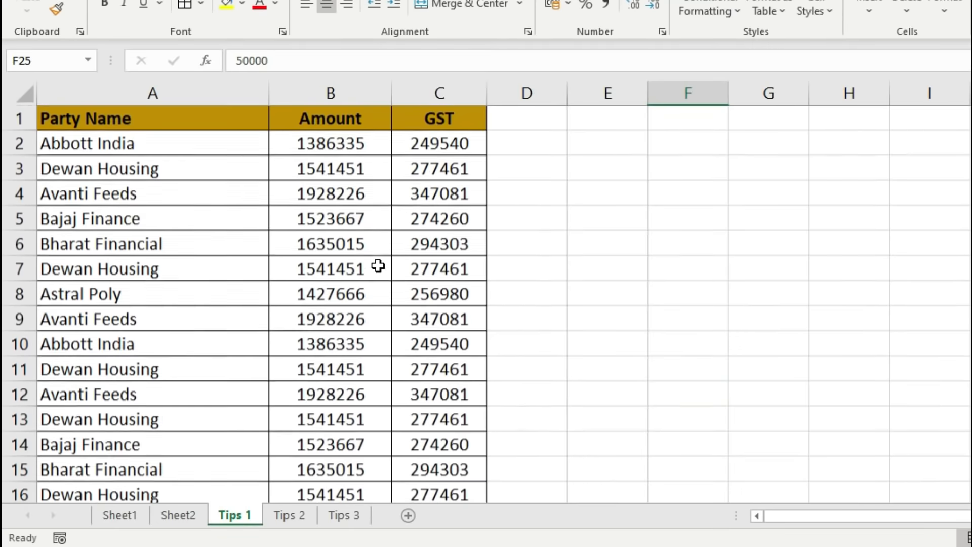
Review the amounts in B2:B19, then compare the Dewan Housing entry in row 3 with the block F22:G27
left_click(343, 238)
left_click(369, 217)
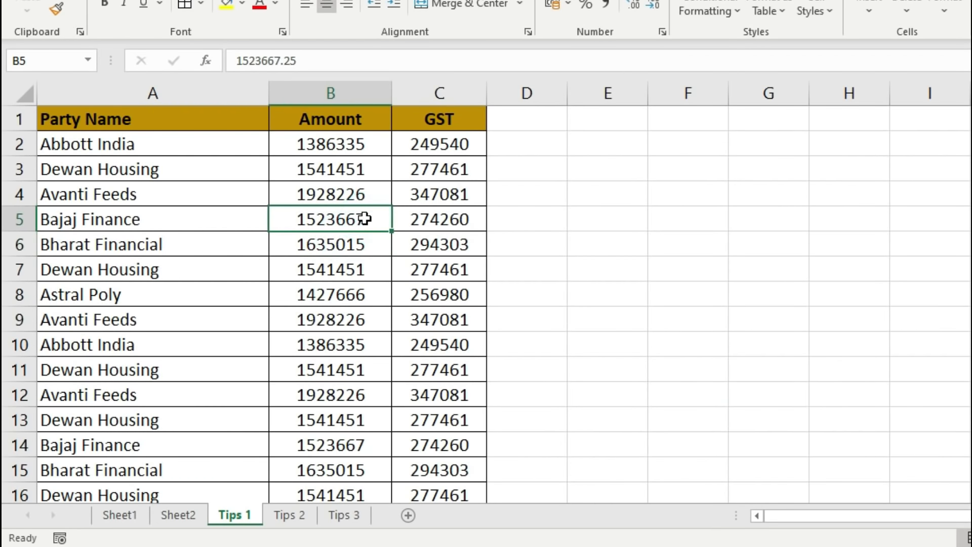
left_click(354, 194)
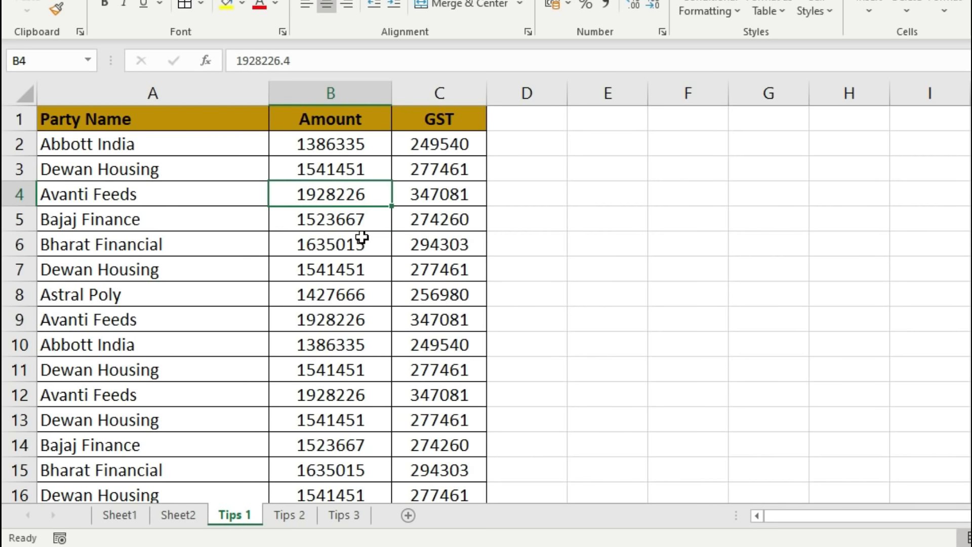
left_click(365, 294)
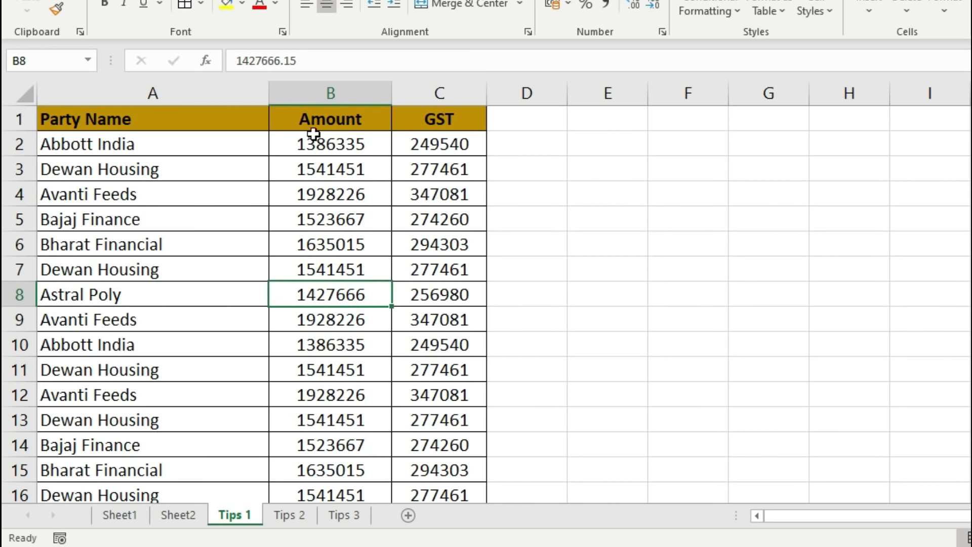
left_click_drag(299, 142, 337, 453)
scroll(337, 329, "up", 4)
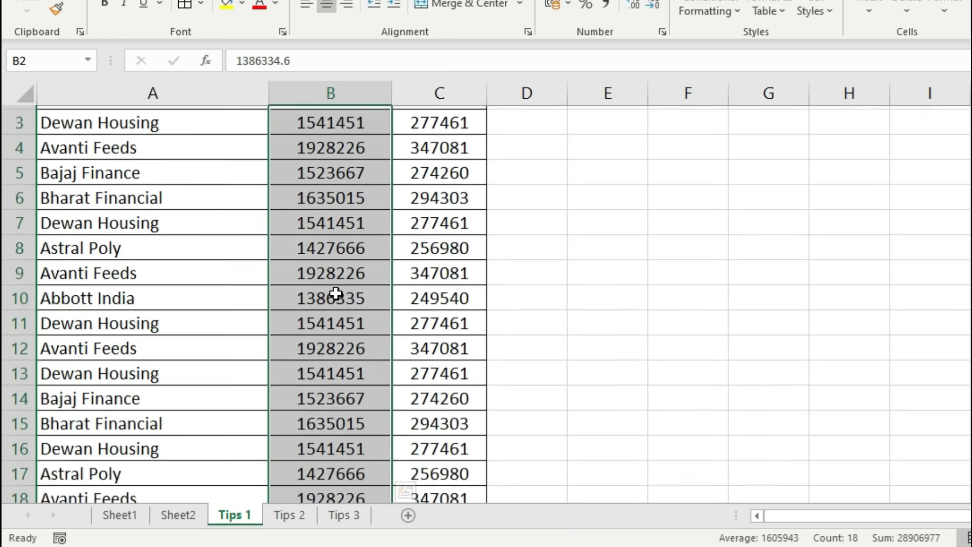
scroll(336, 294, "up", 1)
left_click(336, 215)
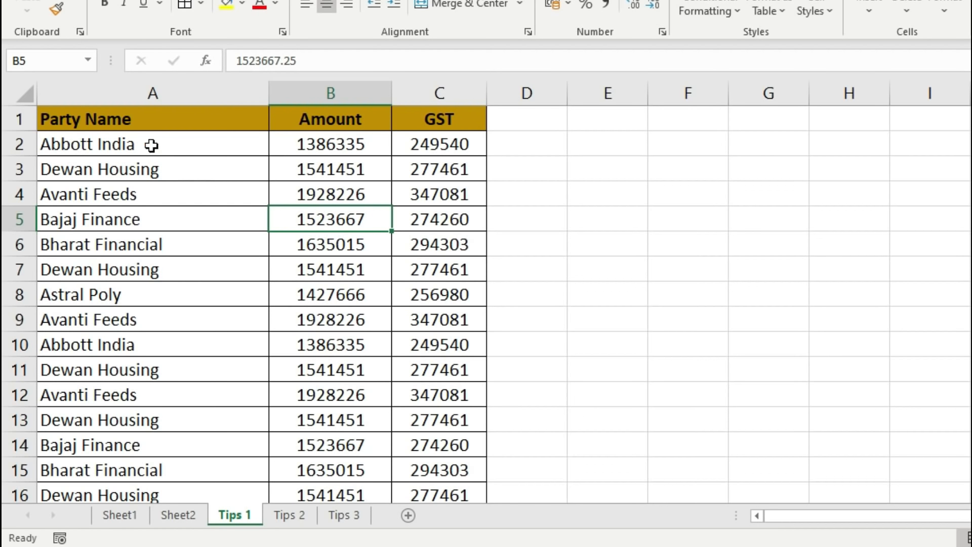
left_click_drag(90, 174, 420, 177)
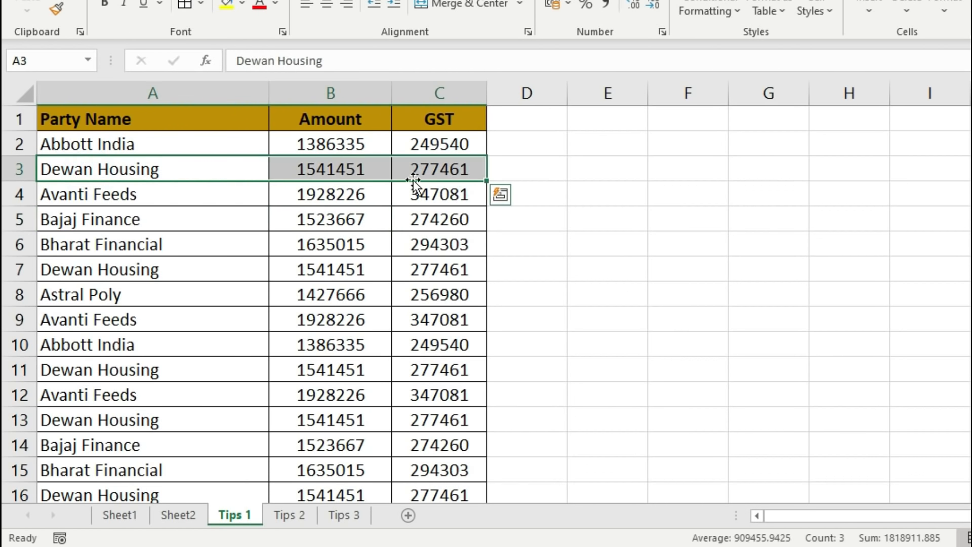
scroll(381, 308, "down", 5)
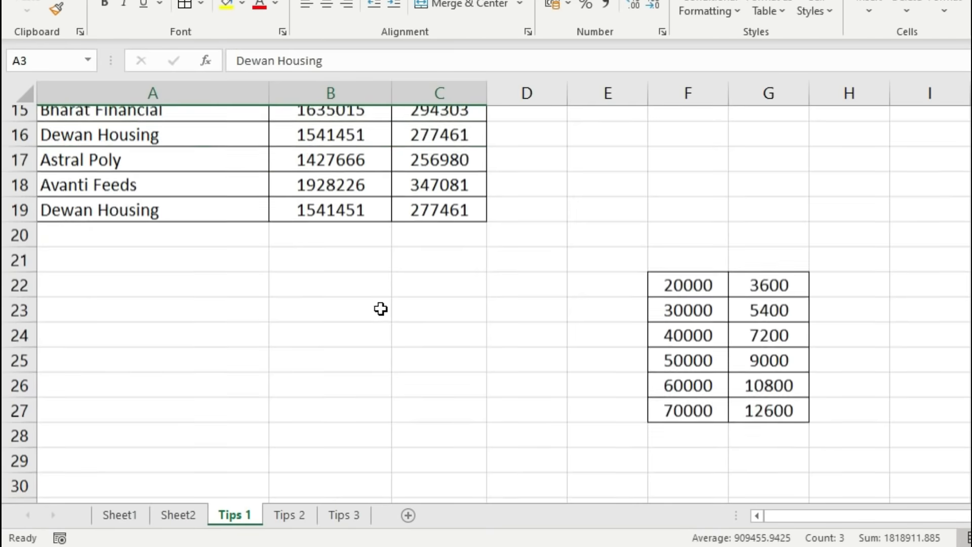
left_click_drag(672, 274, 784, 413)
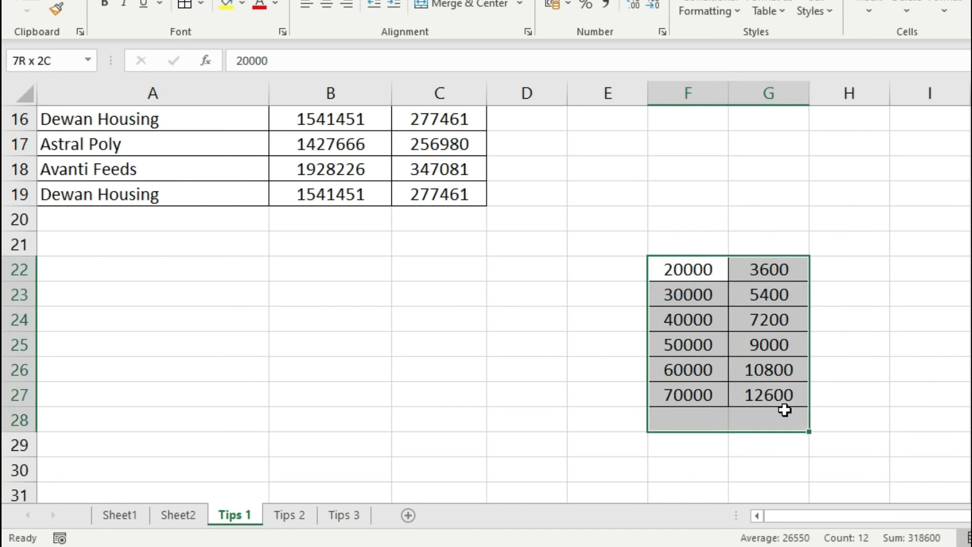
scroll(412, 282, "up", 5)
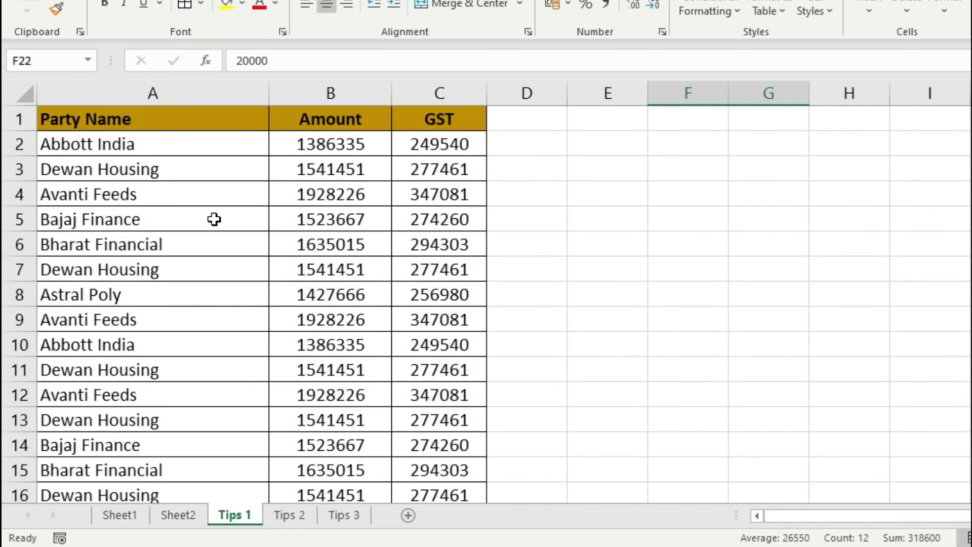
Add filters to the party table and filter Party Name to show only Dewan Housing
left_click(214, 219)
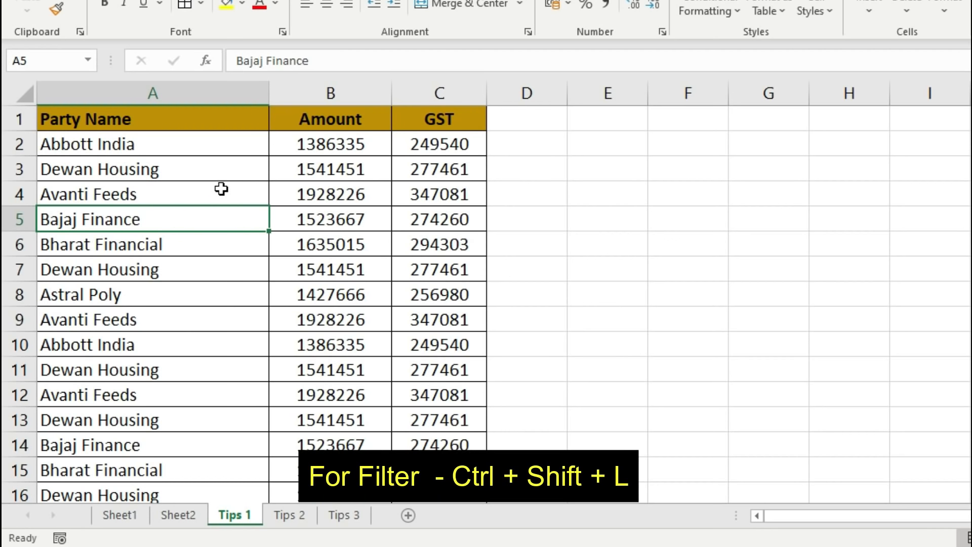
key("ctrl+shift+l")
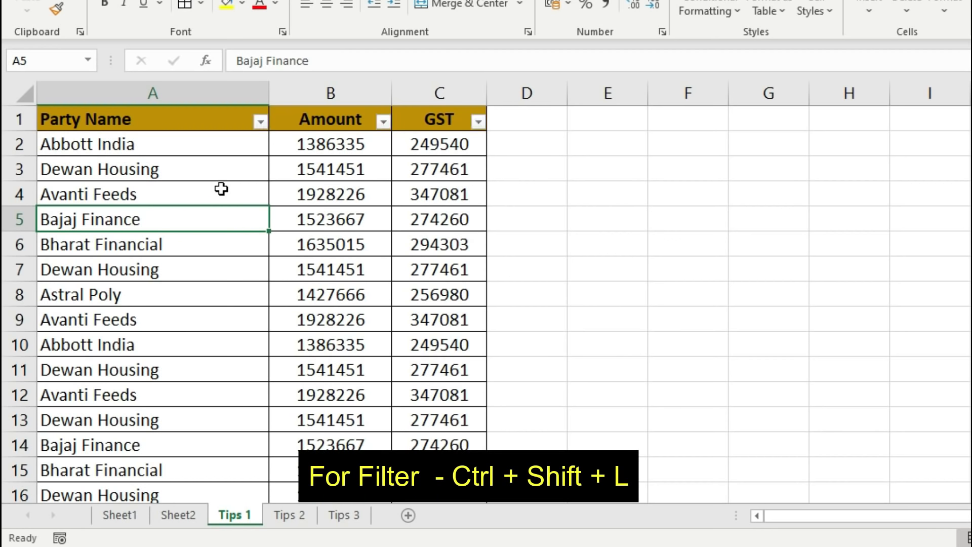
left_click(259, 119)
left_click(107, 334)
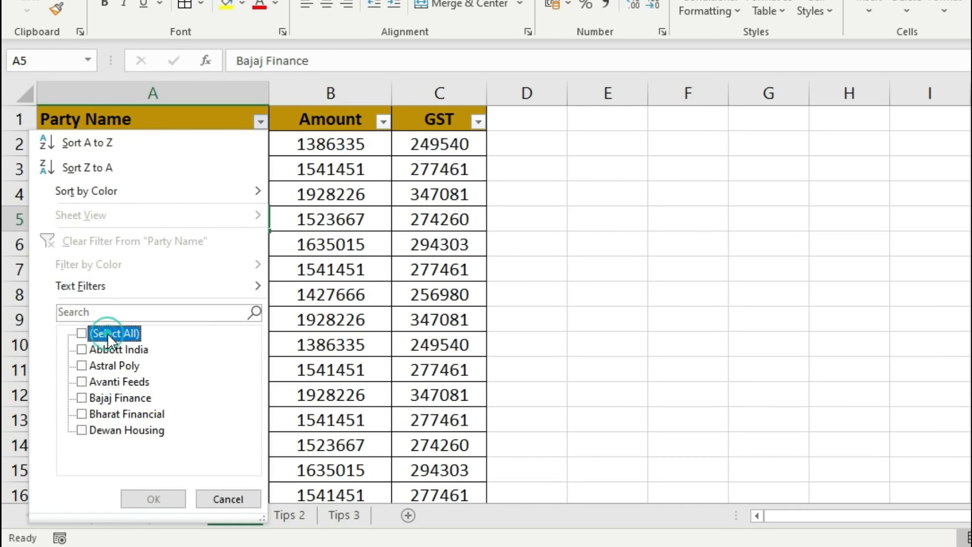
left_click(106, 431)
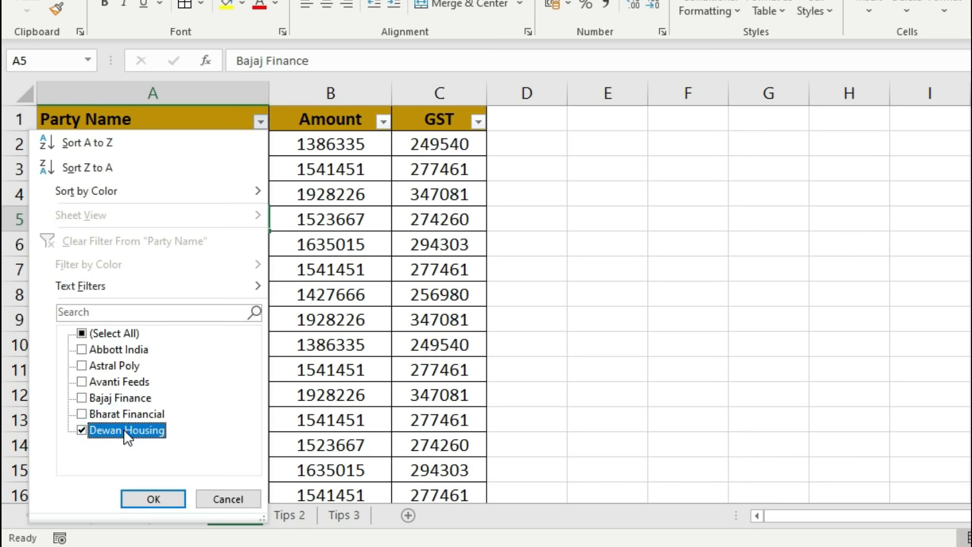
left_click(175, 505)
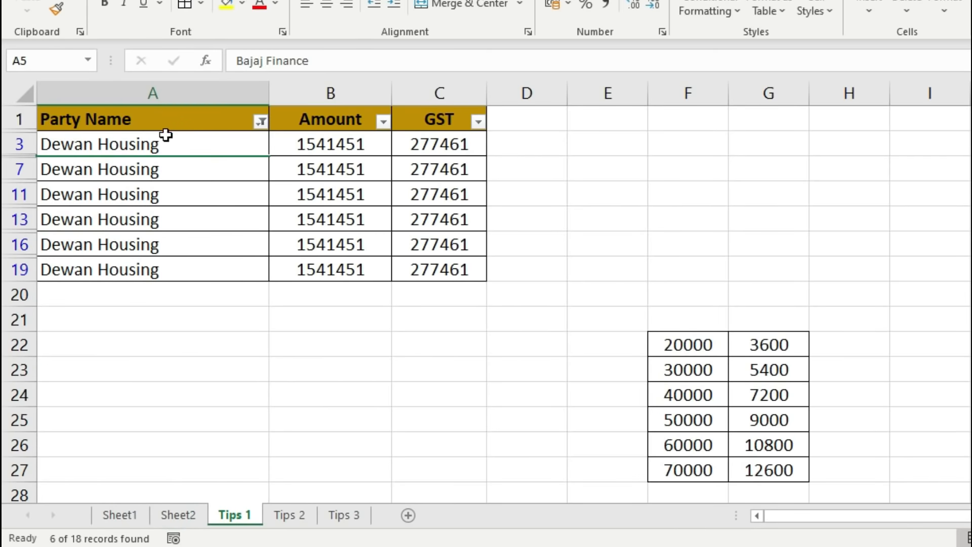
Copy the figures in F22:G27 and paste them over the filtered Amount and GST cells starting at B3
left_click_drag(142, 146, 234, 274)
left_click(332, 144)
left_click_drag(444, 145, 464, 266)
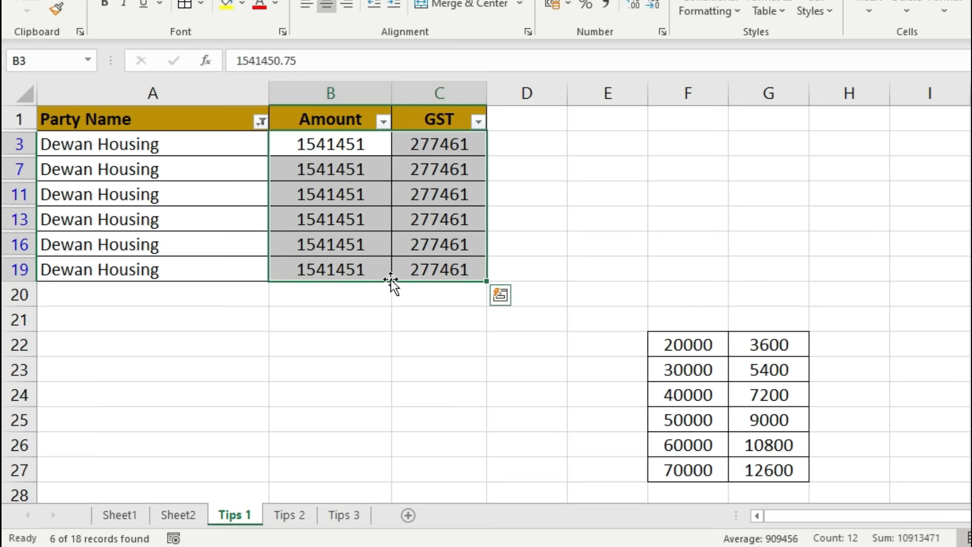
left_click(382, 266)
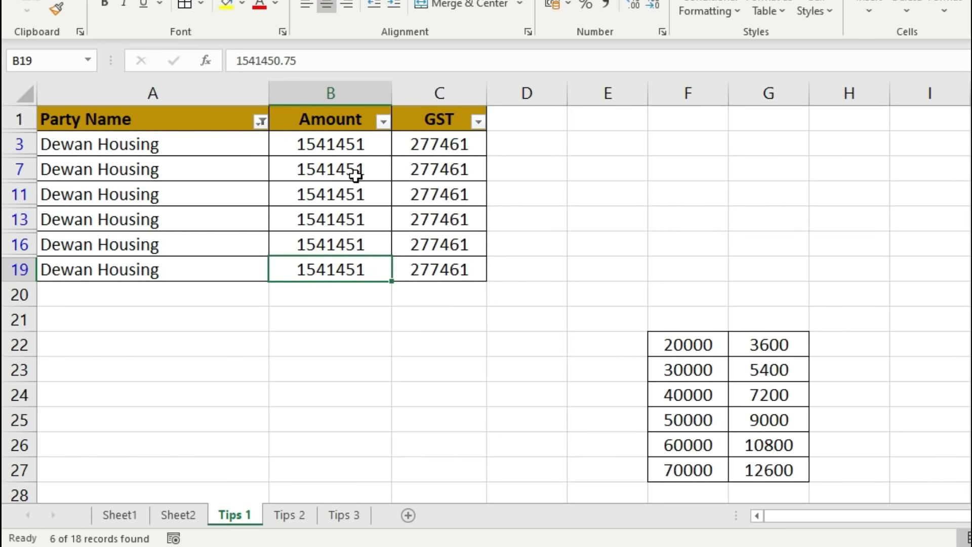
left_click_drag(672, 347, 780, 470)
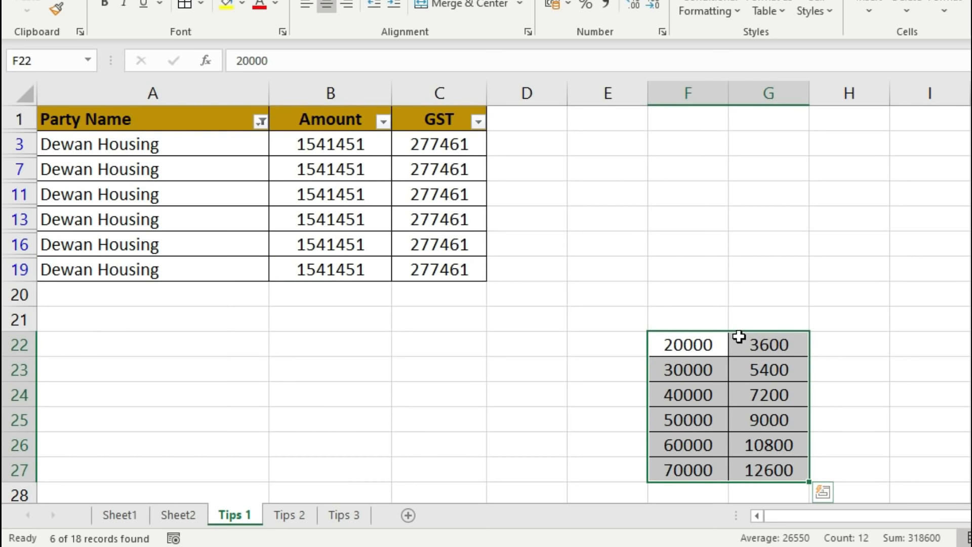
key("ctrl+c")
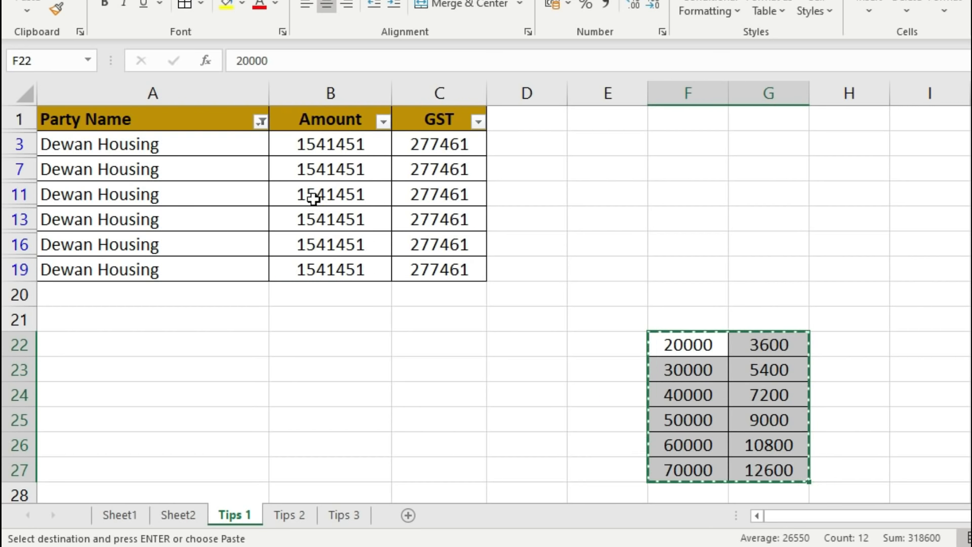
left_click(323, 146)
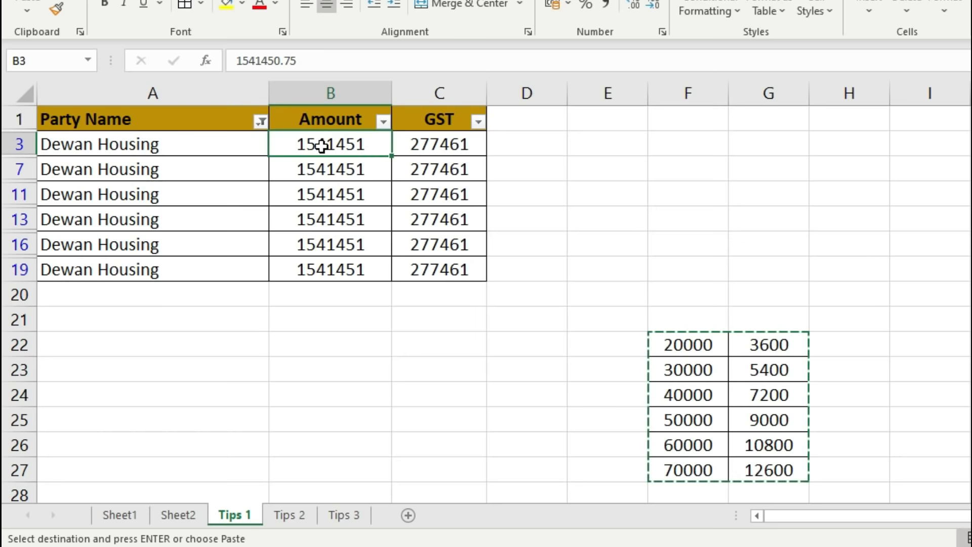
key("ctrl+v")
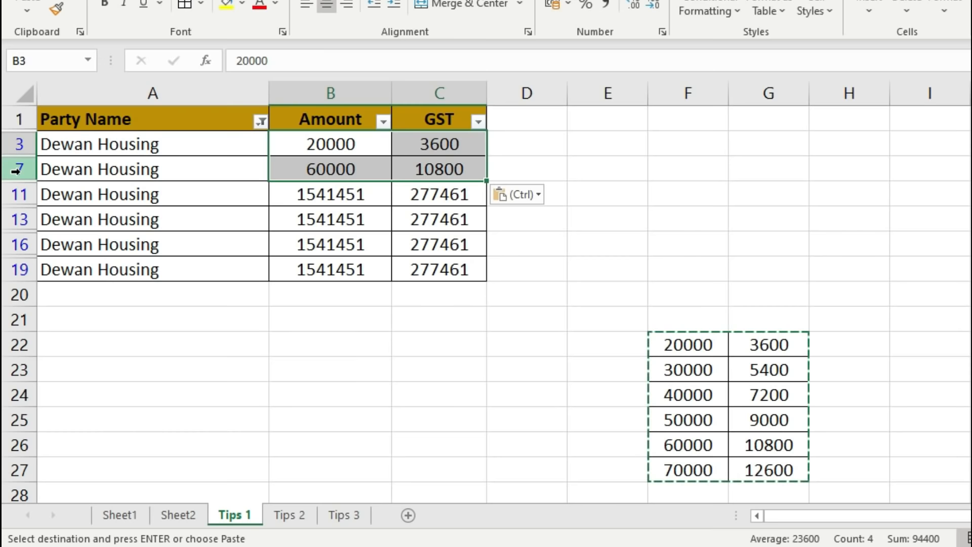
Show all parties again in the Party Name filter and check the pasted amounts in B3:B8
left_click(261, 121)
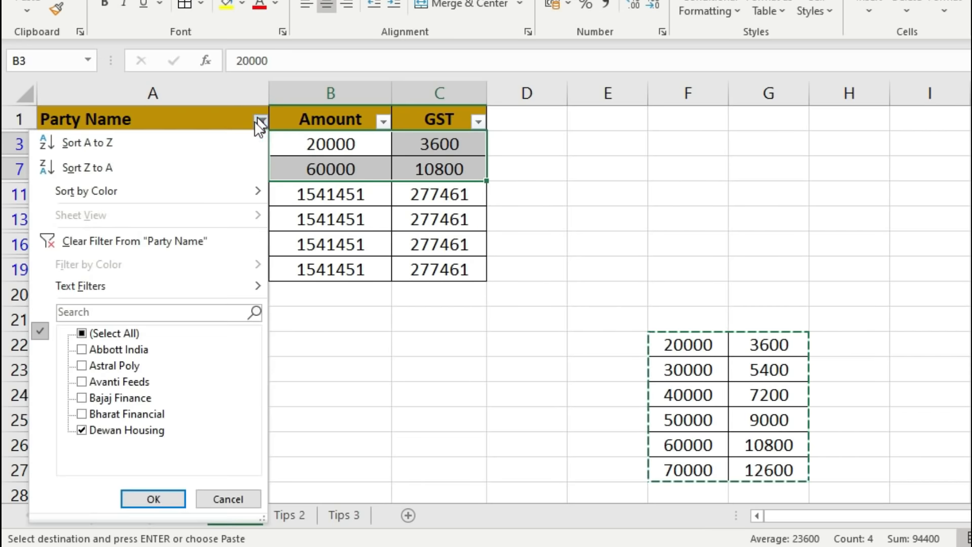
left_click(120, 332)
left_click(153, 500)
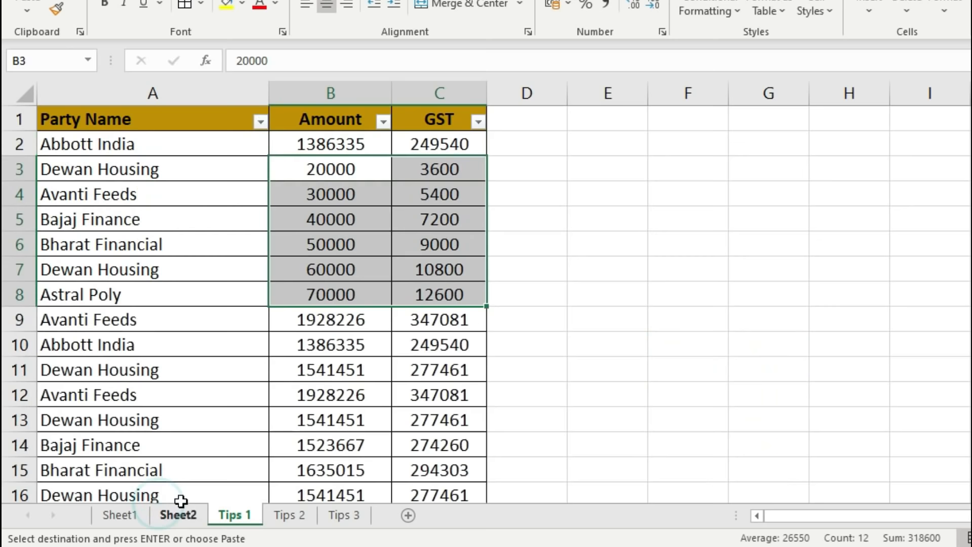
left_click(320, 176)
left_click_drag(360, 171, 360, 298)
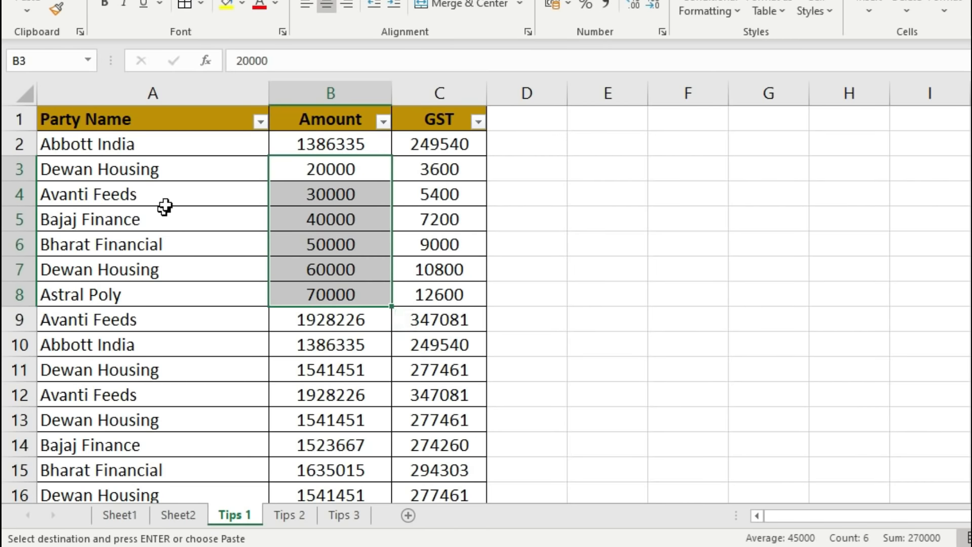
left_click_drag(203, 197, 325, 296)
left_click(325, 296)
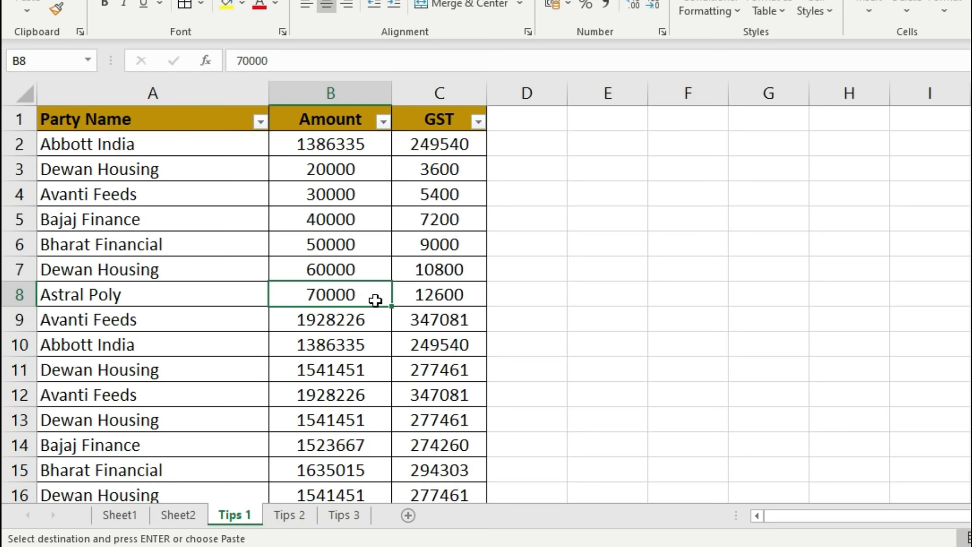
Undo the paste over the Amount and GST cells together with the Party Name filter changes, and leave copy mode
key("ctrl+z")
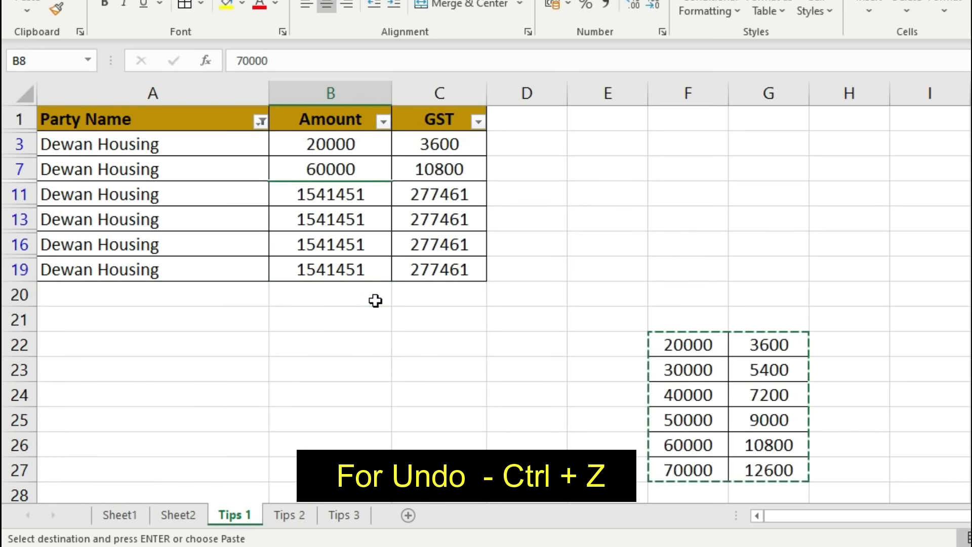
key("ctrl+z")
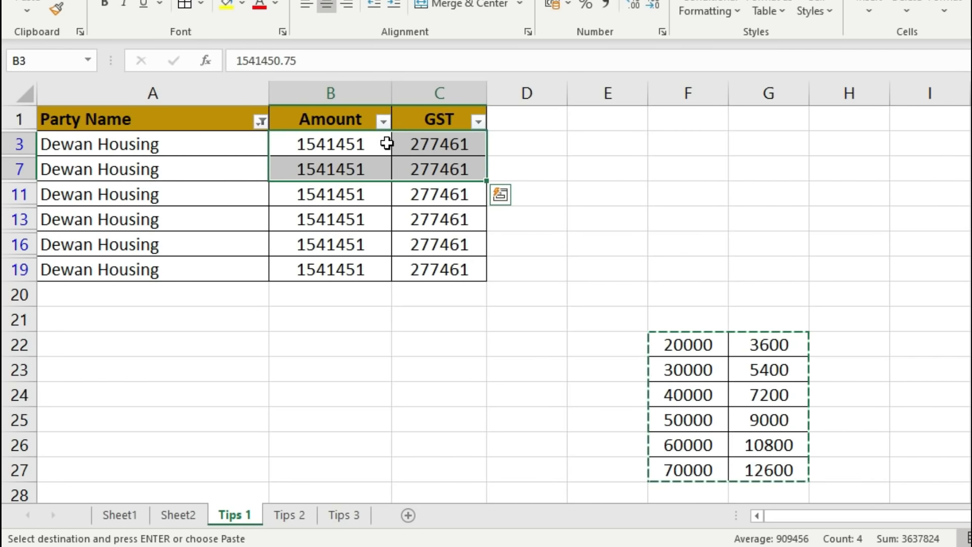
key("ctrl+z")
key("ctrl+q")
key("Escape")
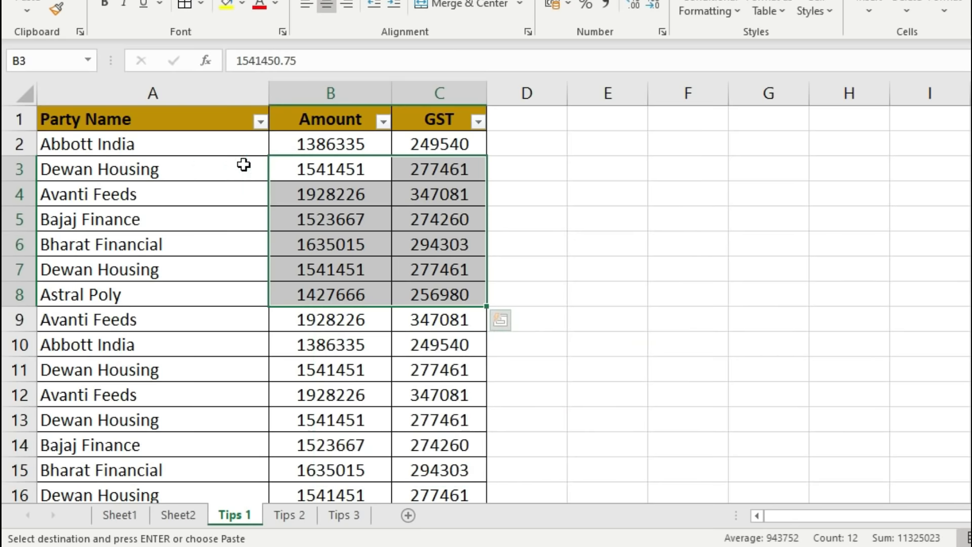
left_click(246, 165)
left_click(180, 143)
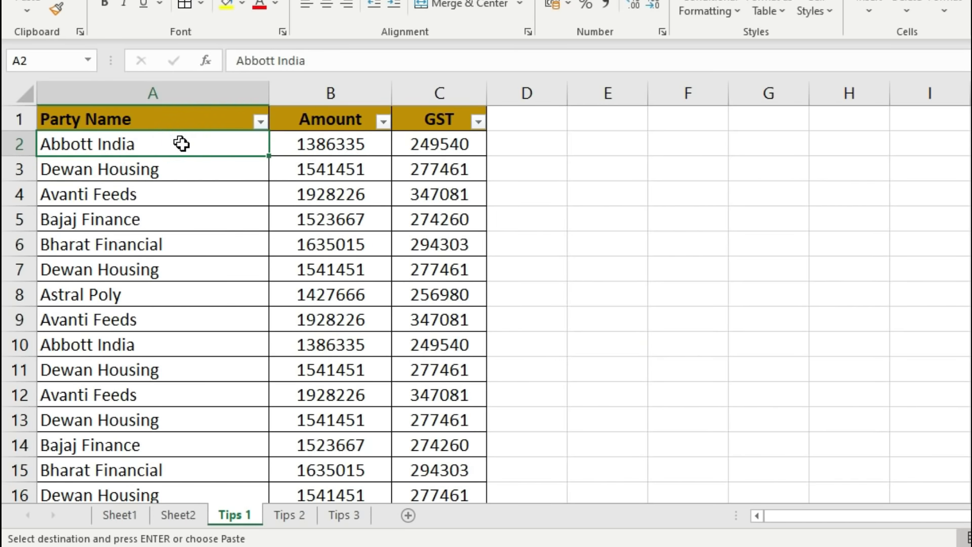
left_click(210, 218)
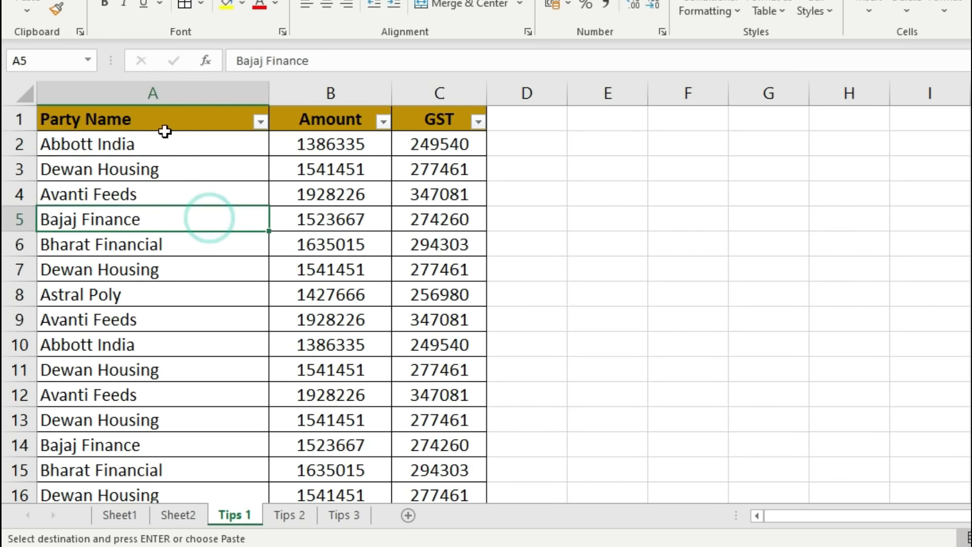
Insert a new column before Party Name and enter the header S.No. in A1
left_click(97, 85)
key("Escape")
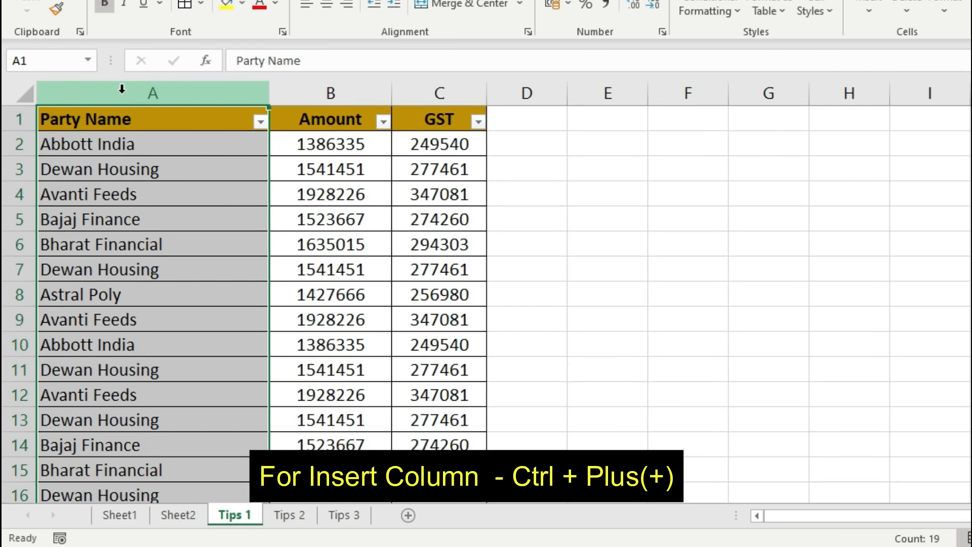
key("ctrl+plus")
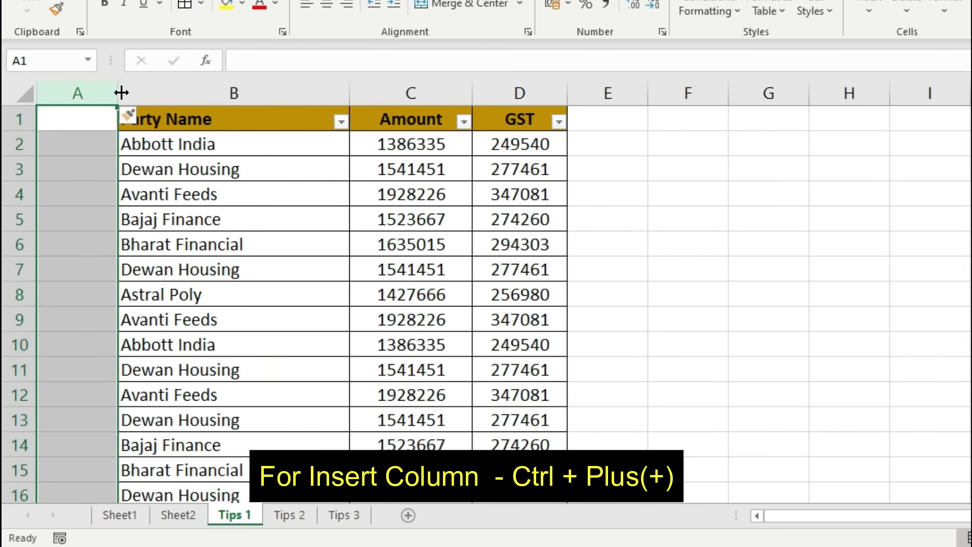
left_click(81, 123)
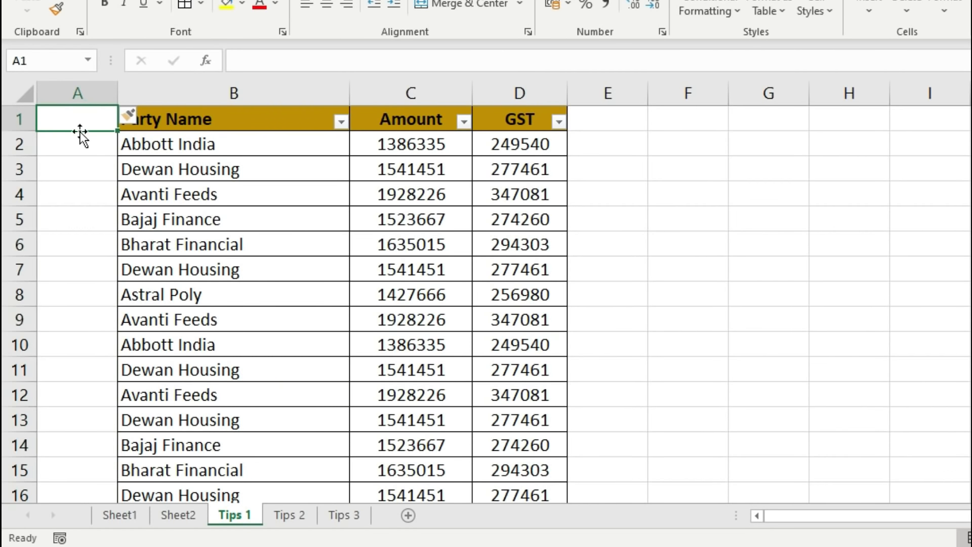
type("S.No.")
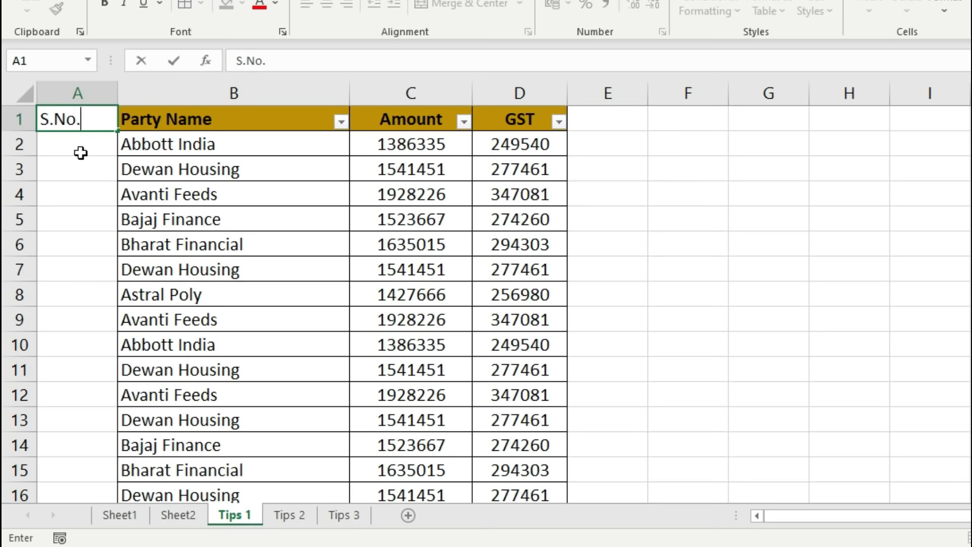
key("Return")
Enter 1 and 2 in A2:A3 and fill the serial numbers down to A19
type("1")
key("Return")
type("2")
key("Return")
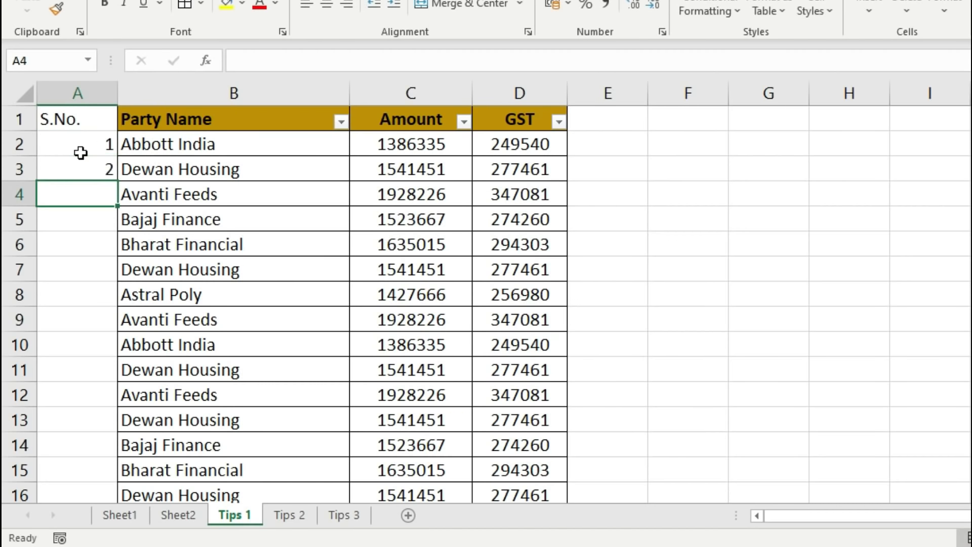
left_click_drag(73, 142, 105, 177)
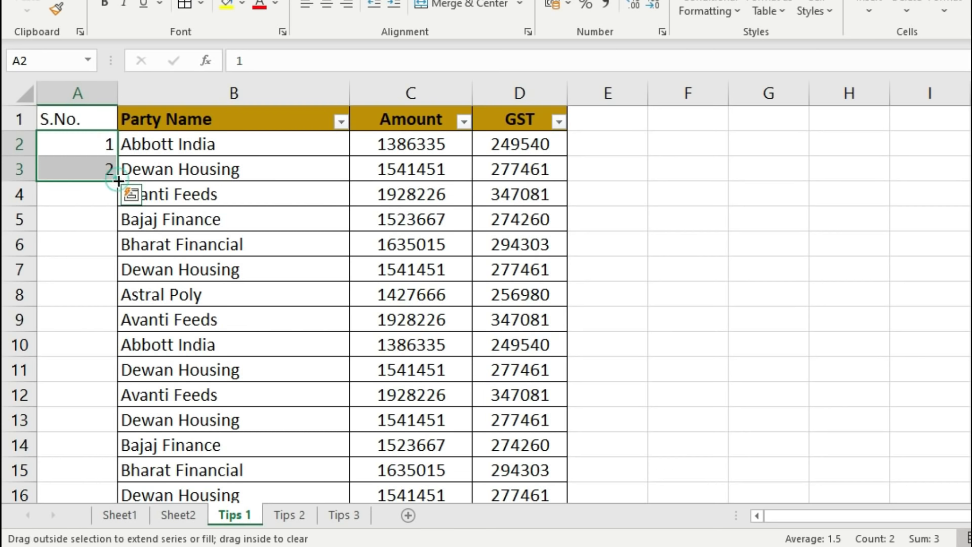
double_click(118, 182)
left_click_drag(62, 141, 75, 443)
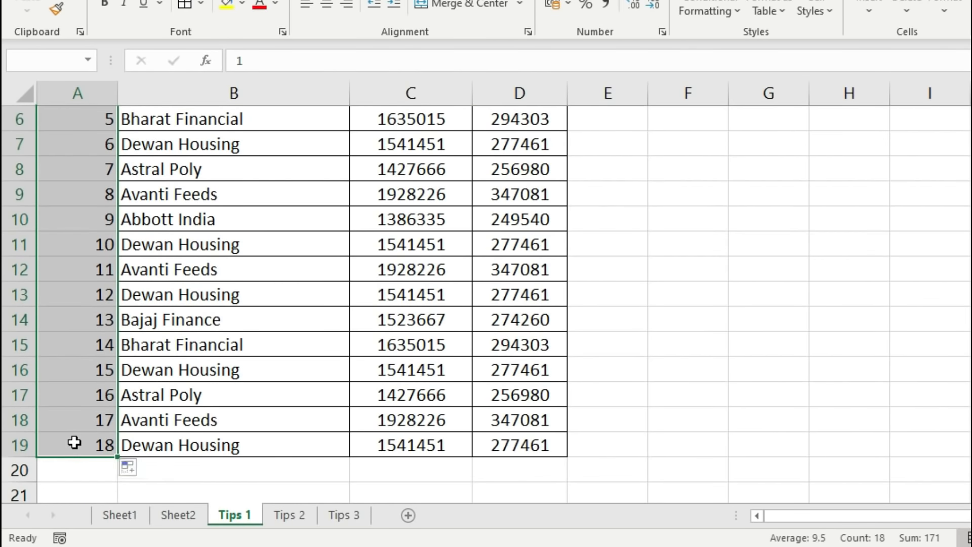
scroll(198, 299, "up", 2)
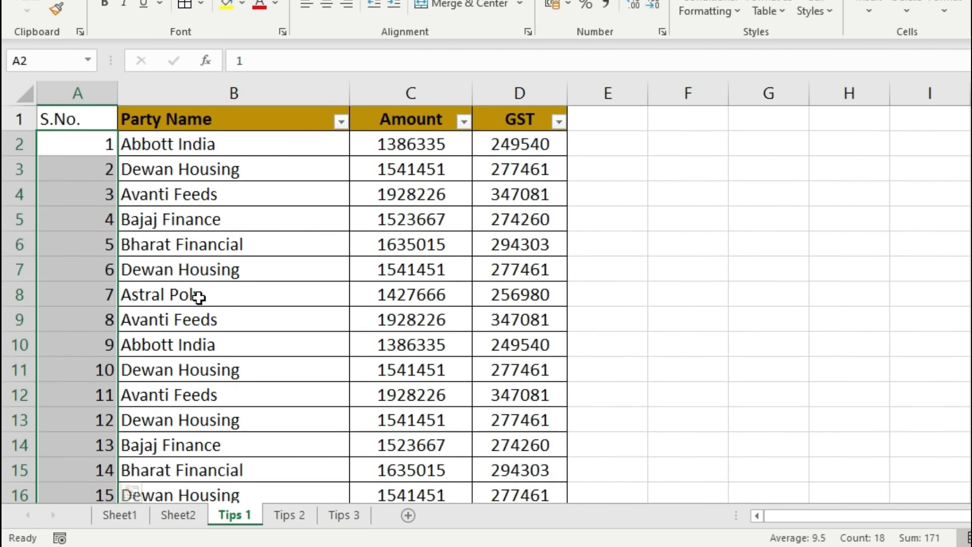
Filter the Party Name column to show only Dewan Housing
left_click(254, 150)
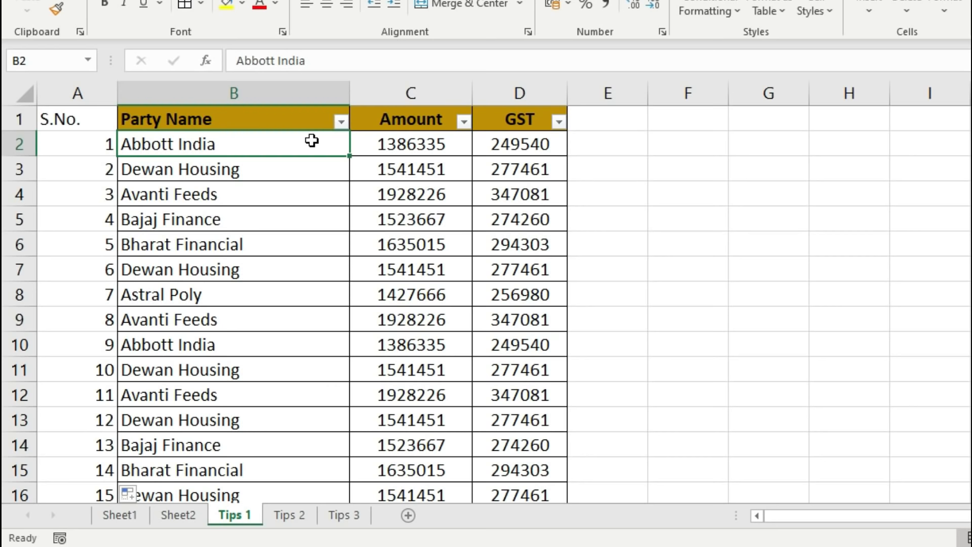
left_click(340, 122)
left_click(162, 334)
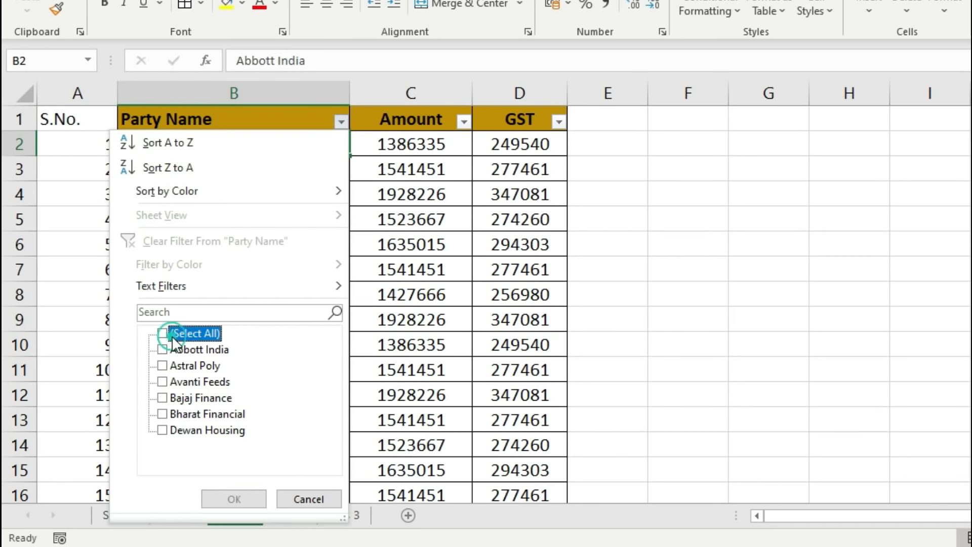
left_click(195, 430)
left_click(237, 501)
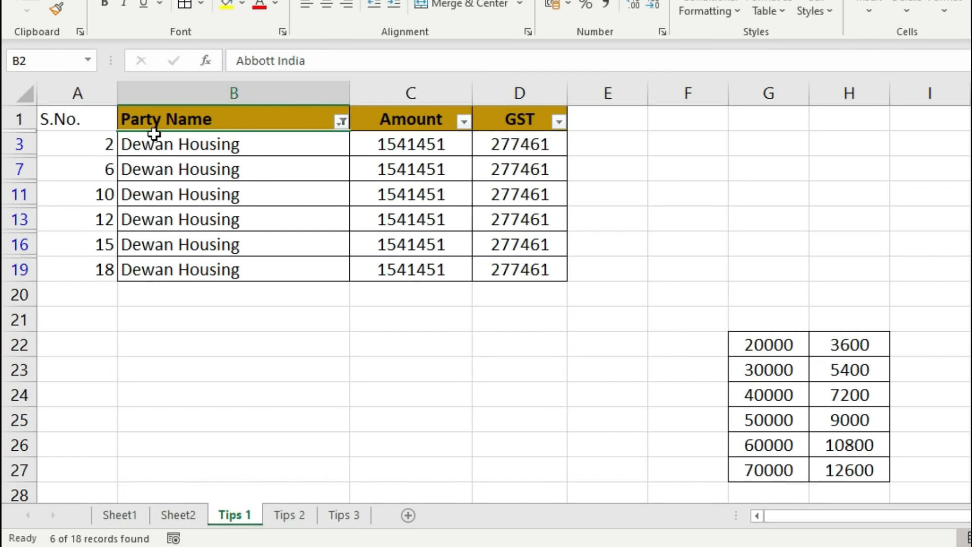
Copy only the visible cells of the filtered Dewan Housing rows, columns A to D, and paste them at A22
left_click_drag(126, 134, 495, 267)
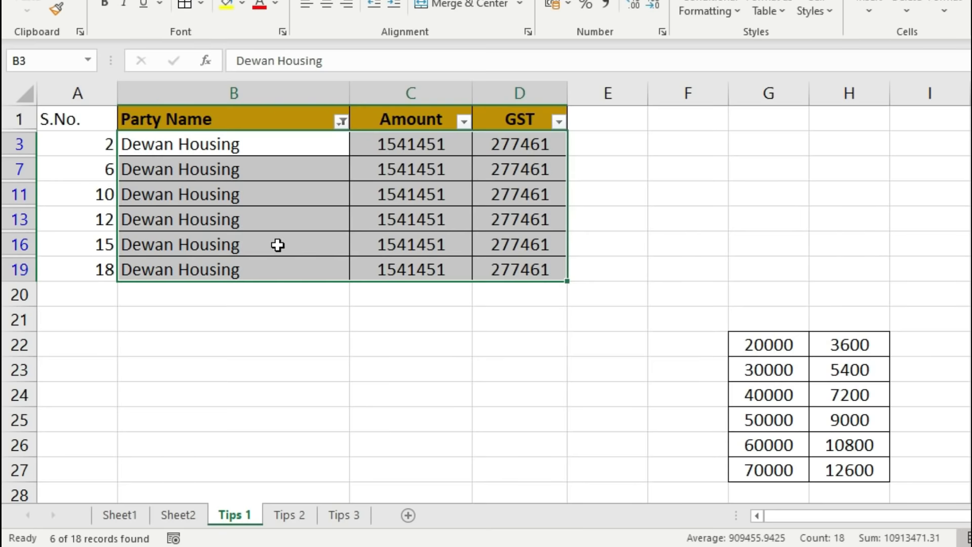
left_click(278, 246)
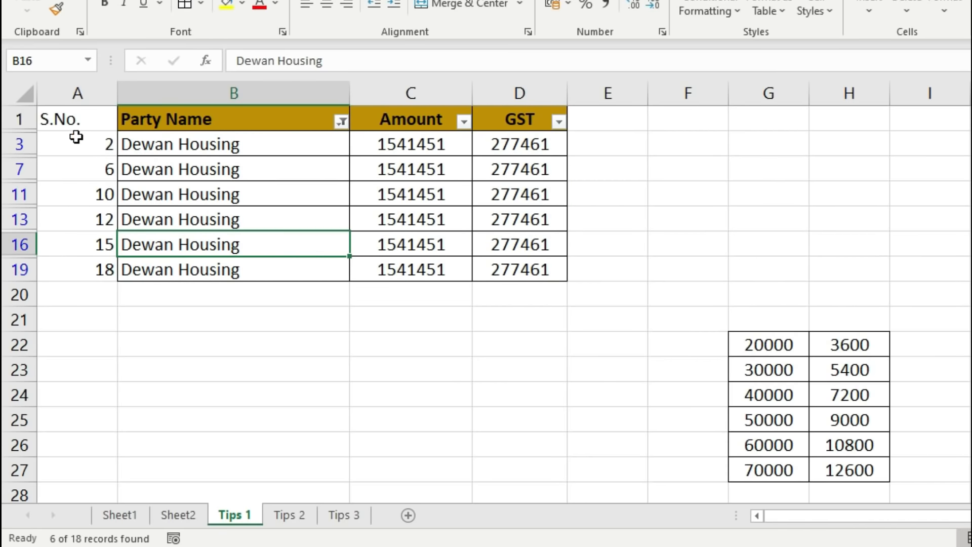
left_click_drag(58, 144, 521, 269)
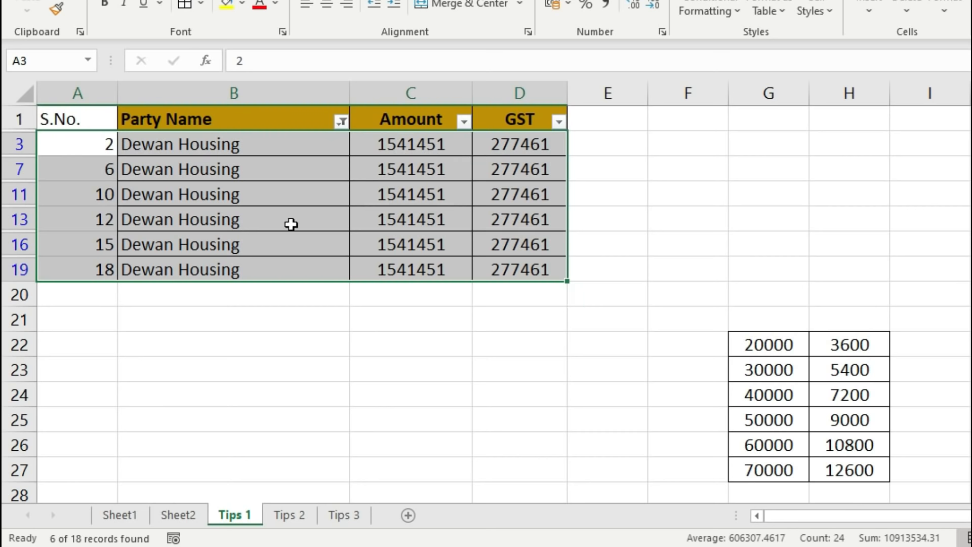
key("alt+semicolon")
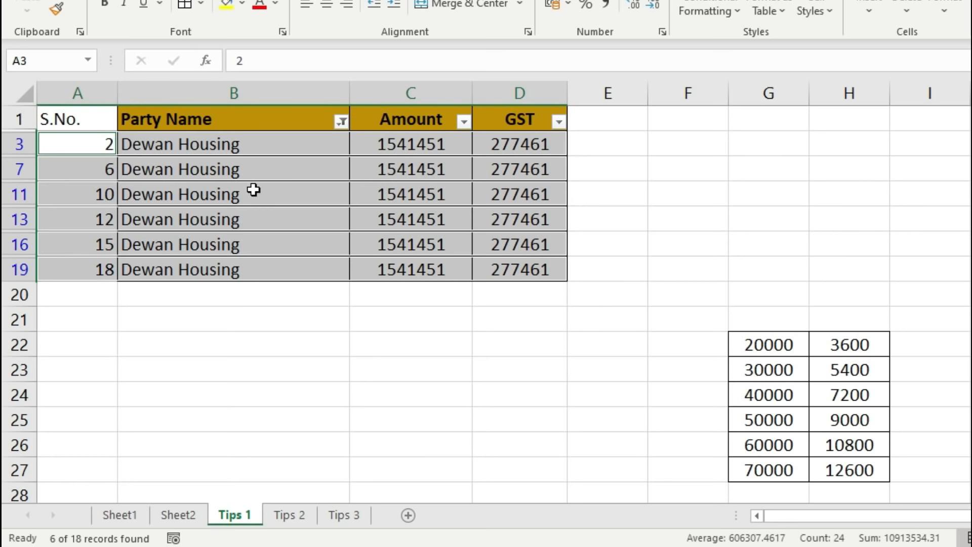
key("ctrl+c")
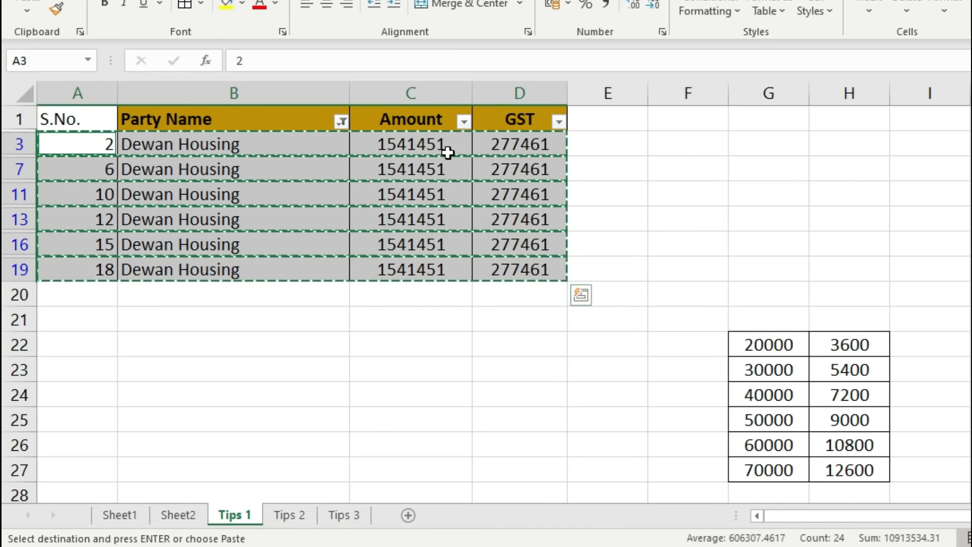
left_click(98, 348)
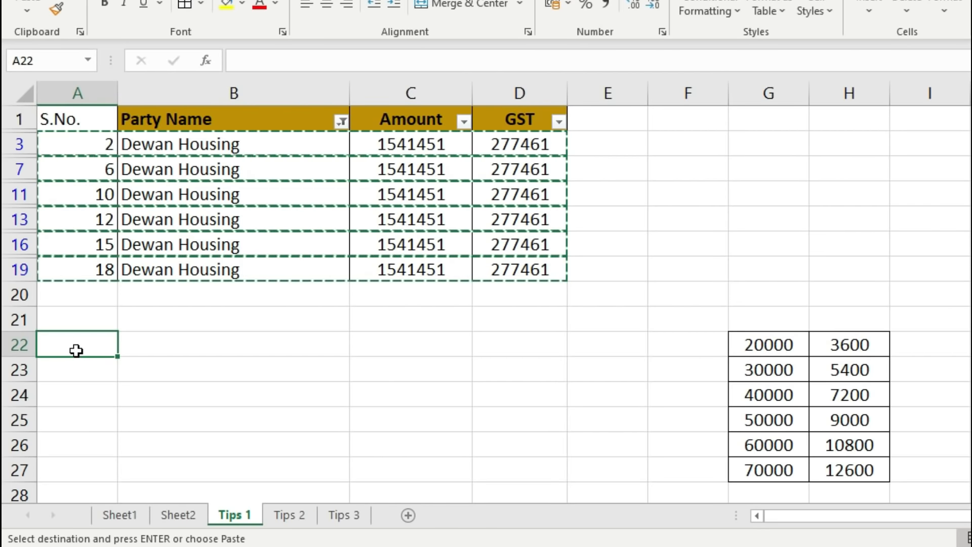
key("ctrl+v")
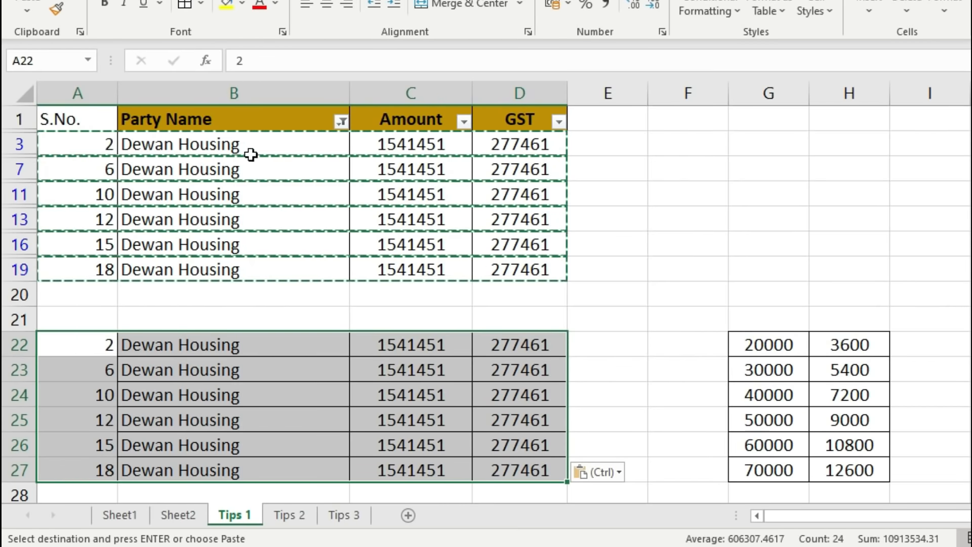
left_click_drag(245, 344, 526, 470)
left_click(313, 377)
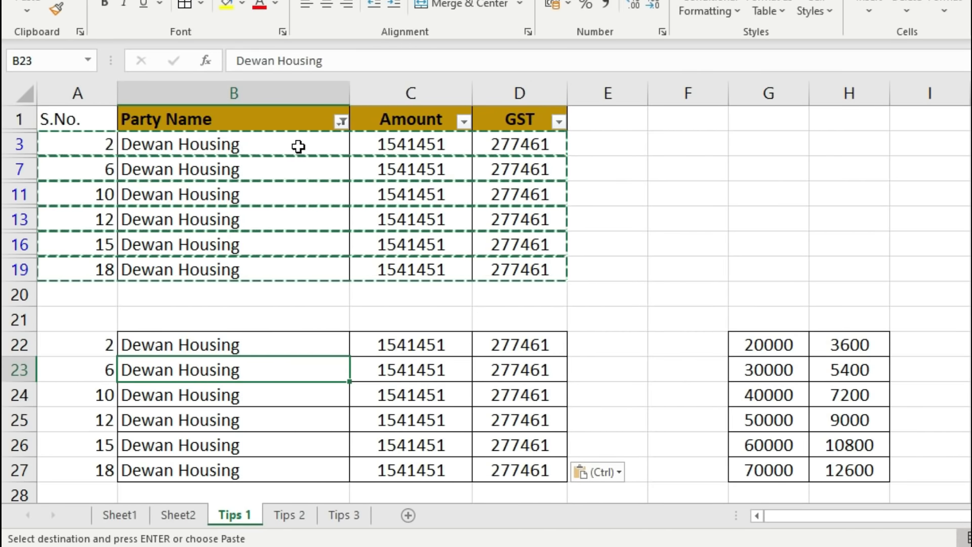
key("Escape")
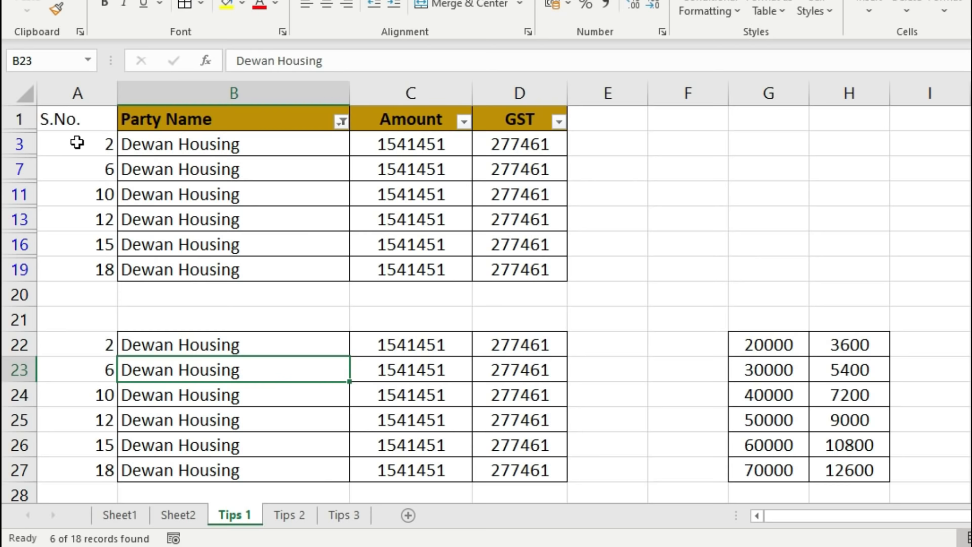
Select only the visible cells of the filtered Dewan Housing rows in the table and delete their entire sheet rows
left_click_drag(56, 142, 533, 268)
key("alt+semicolon")
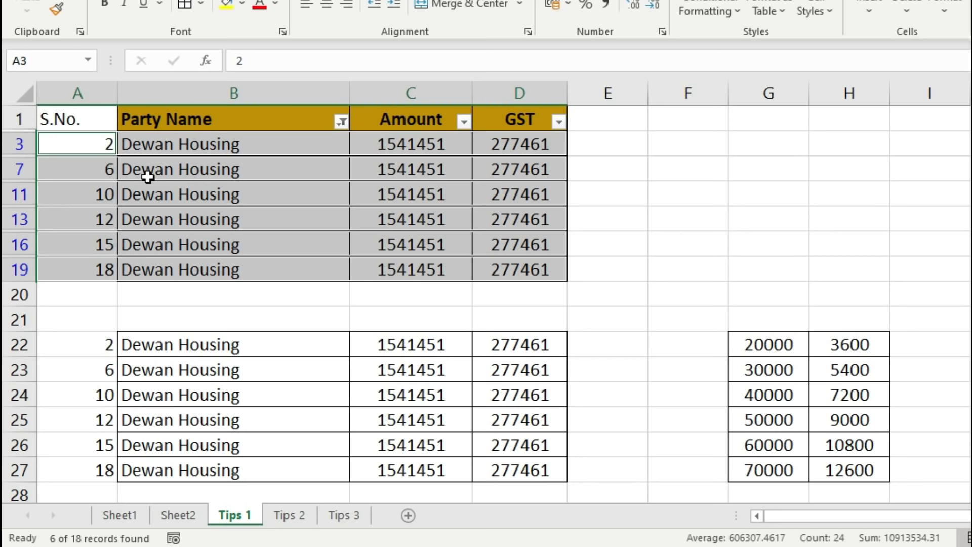
key("ctrl+minus")
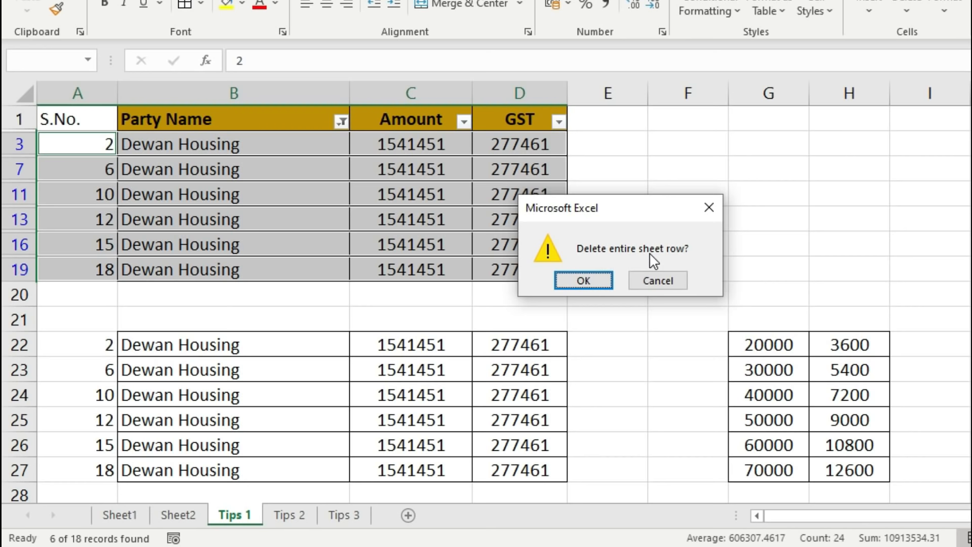
left_click(589, 280)
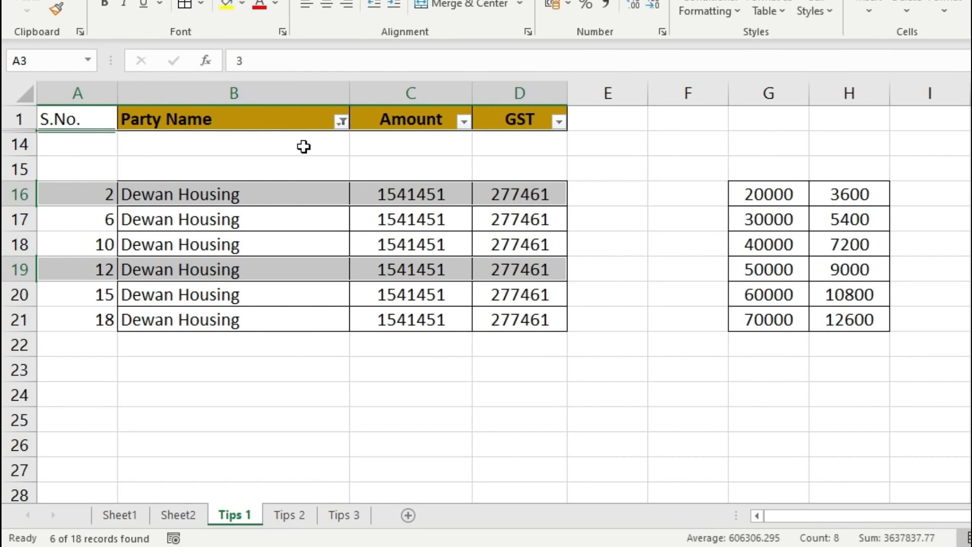
left_click(304, 147)
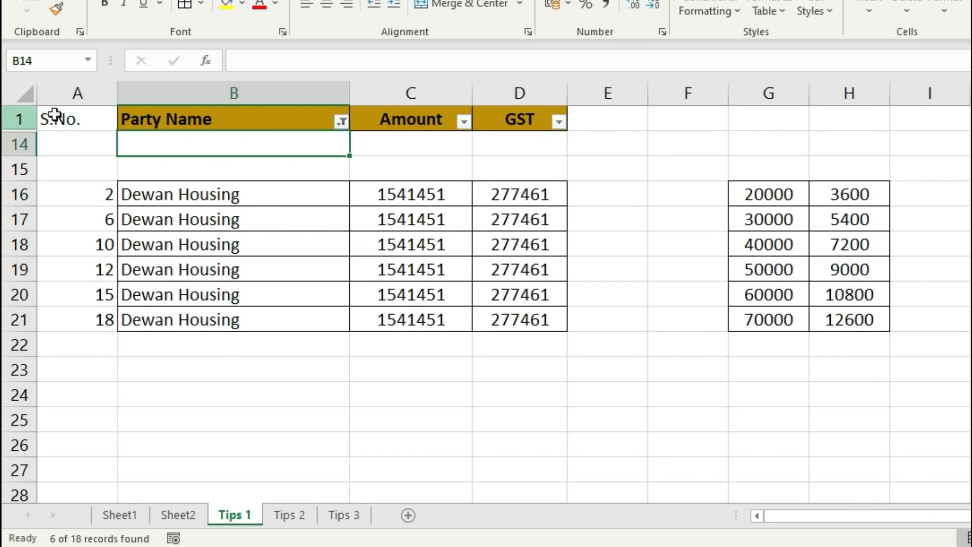
Show all remaining parties in the Party Name filter and check the rows in B2:D13
left_click(342, 122)
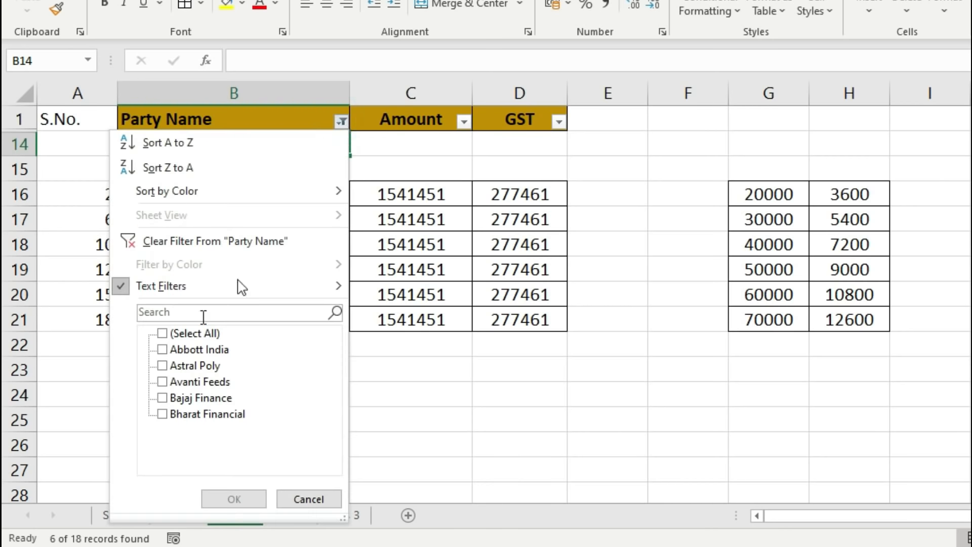
left_click(190, 334)
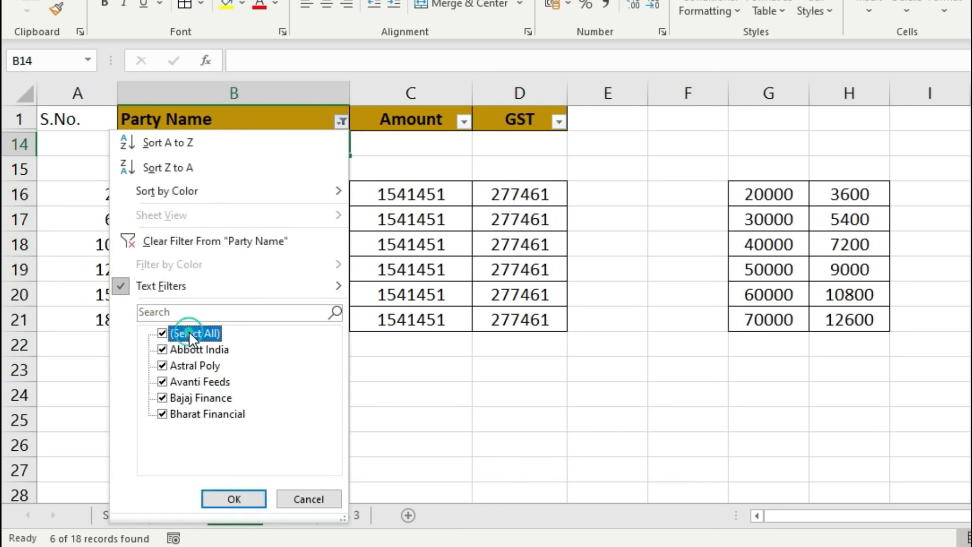
left_click(229, 495)
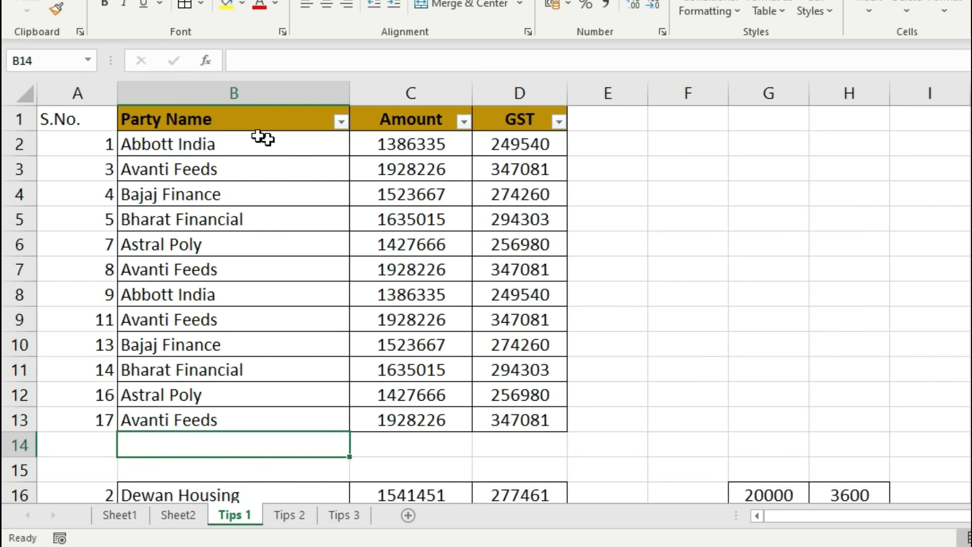
left_click_drag(225, 142, 512, 422)
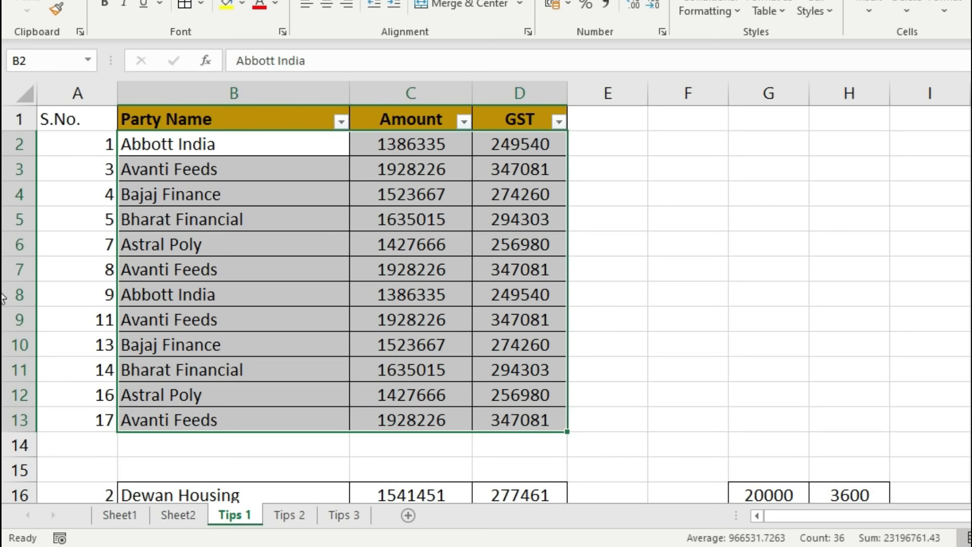
scroll(3, 377, "down", 3)
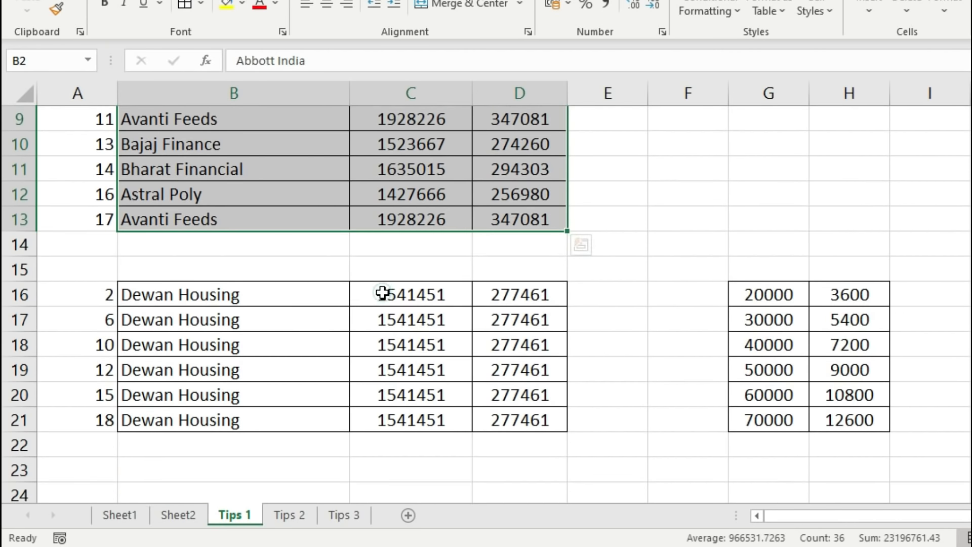
Copy the new figures in G16:H21 and paste them over the Dewan Housing Amount and GST values starting at C16
left_click_drag(382, 292, 525, 417)
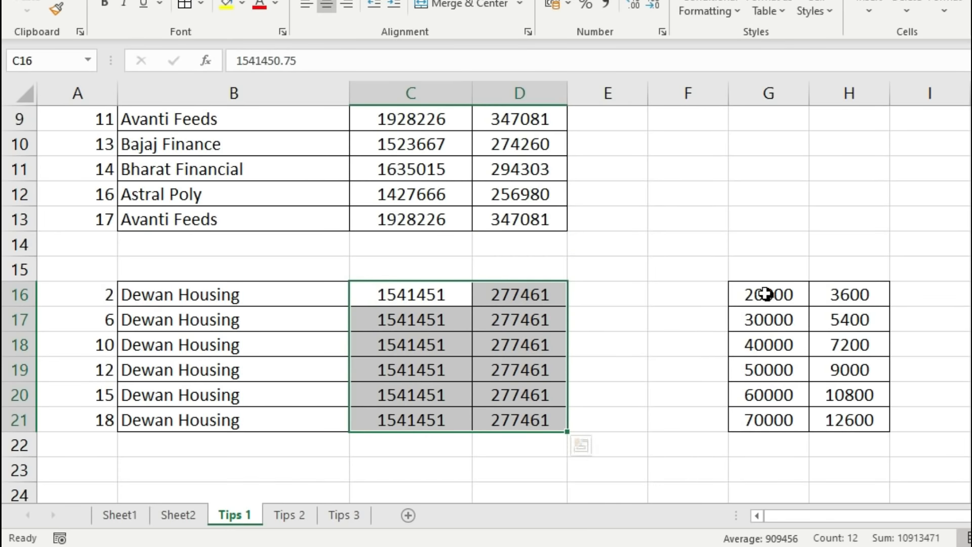
left_click_drag(763, 294, 880, 414)
left_click(794, 416)
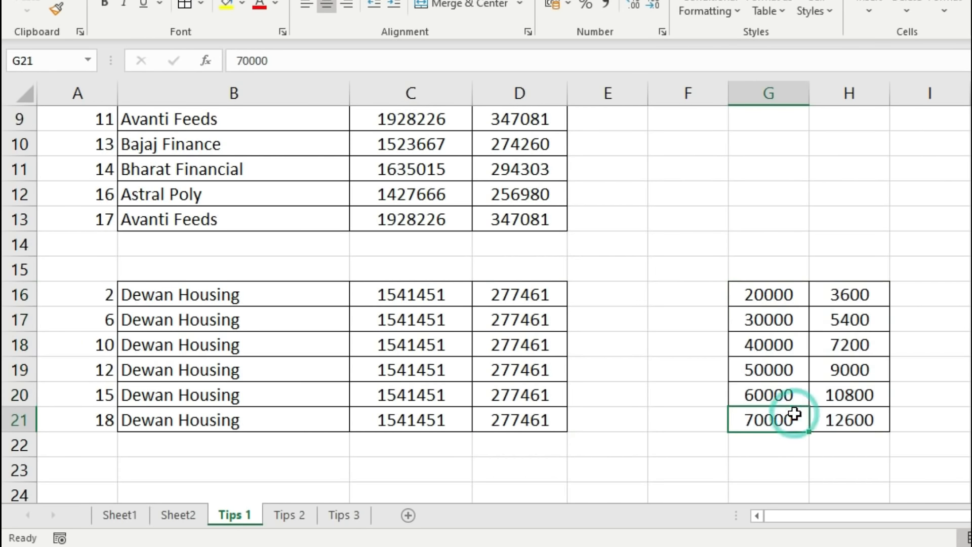
left_click_drag(754, 297, 851, 416)
key("ctrl+c")
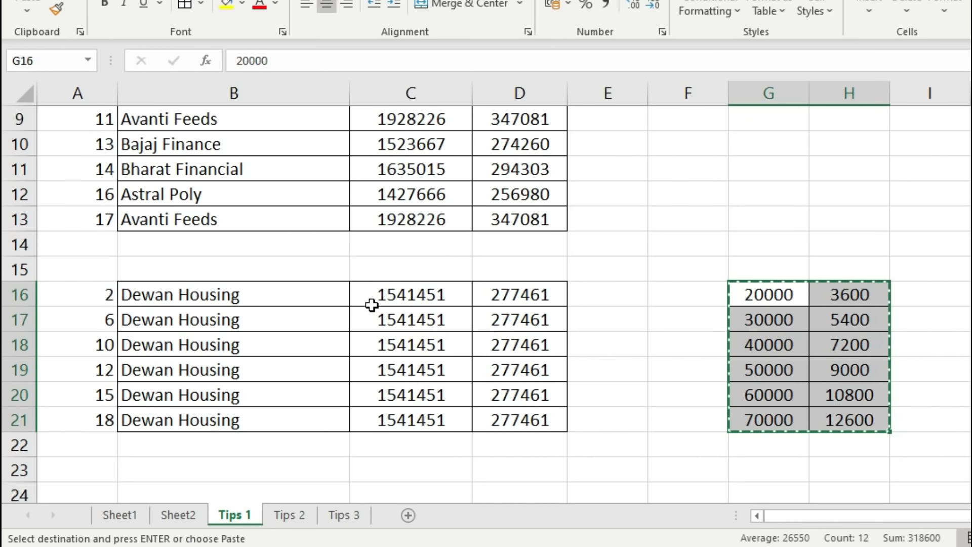
left_click(422, 295)
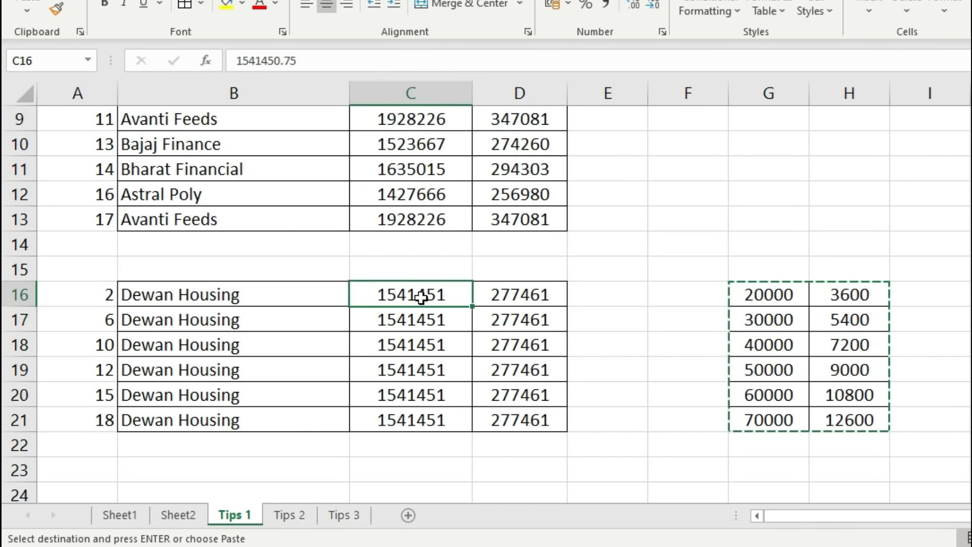
key("ctrl+v")
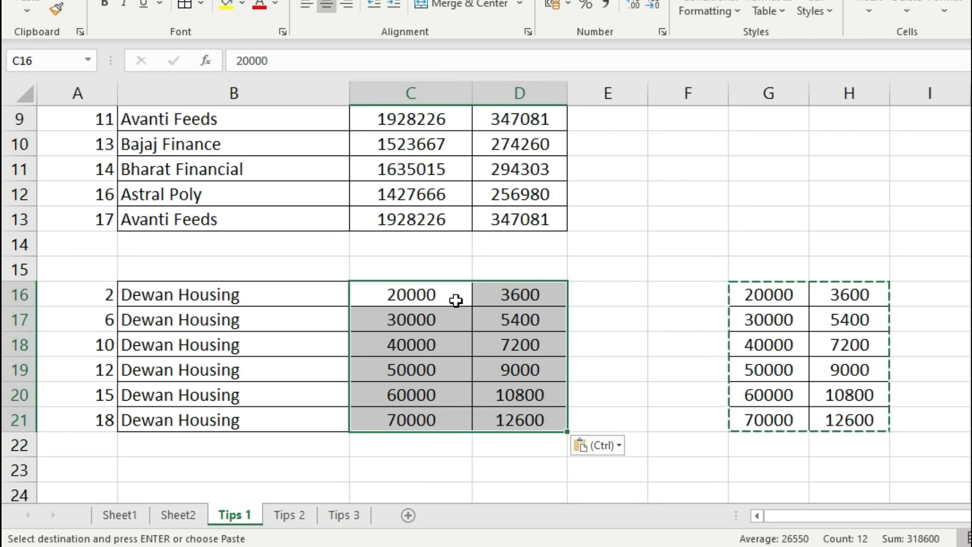
Compare the pasted Dewan Housing Amount and GST values in C16:D21 with the source figures in G16:H21
left_click_drag(87, 294, 477, 423)
left_click(428, 425)
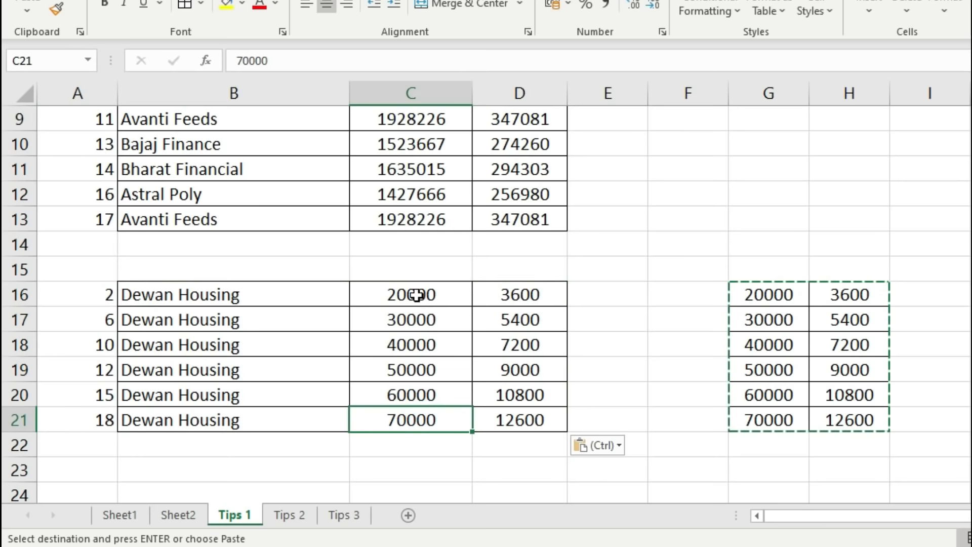
left_click_drag(419, 296, 540, 433)
left_click(659, 319)
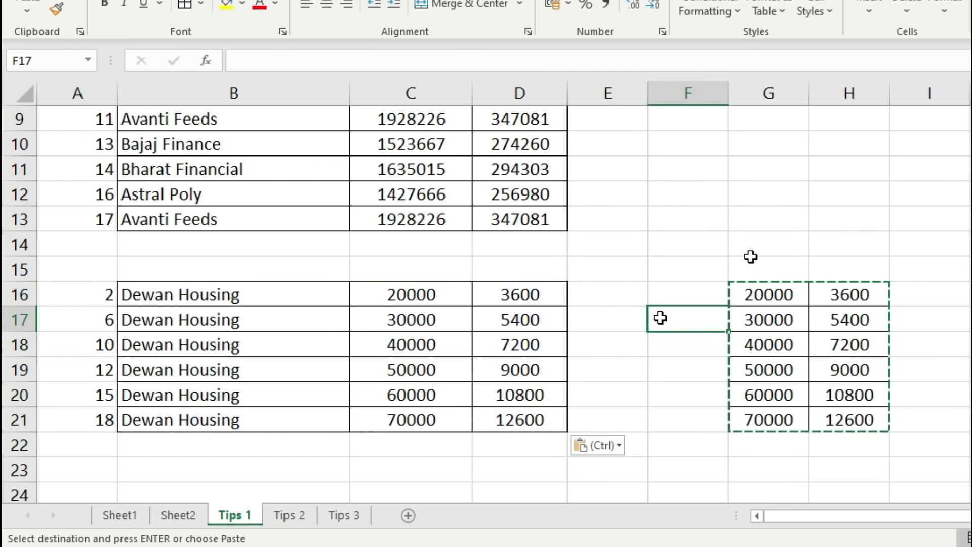
left_click_drag(763, 295, 861, 421)
left_click(634, 338)
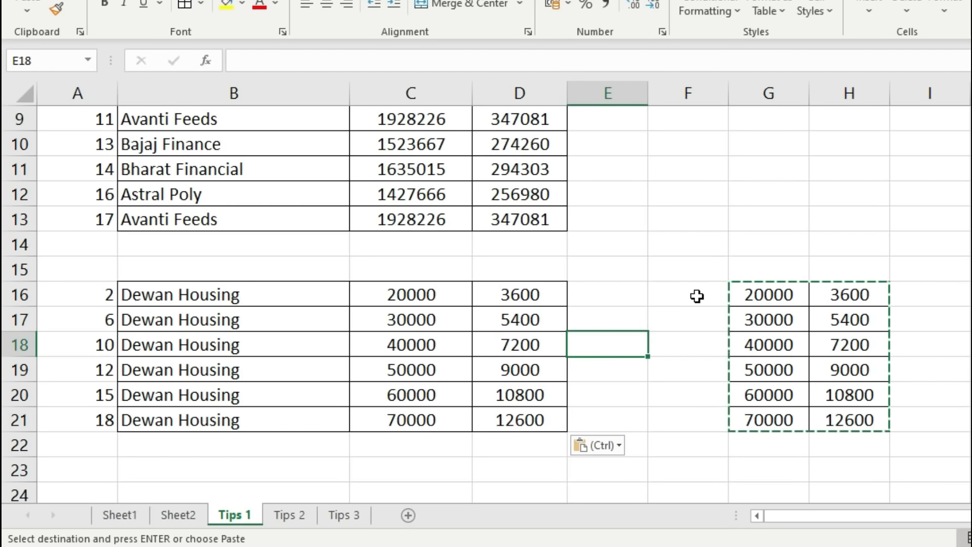
Delete the blank rows 14 and 15 between the main table and the Dewan Housing rows
left_click(380, 250)
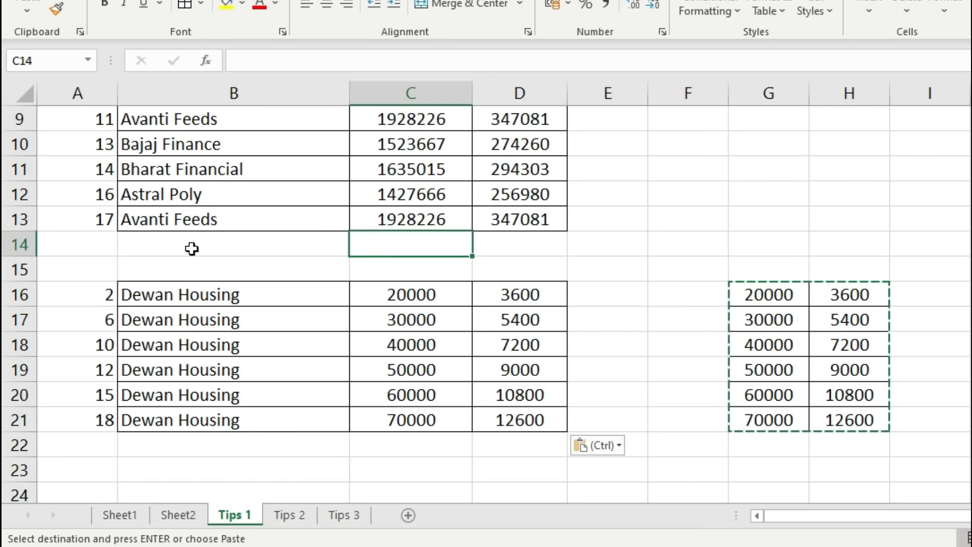
left_click_drag(23, 243, 20, 268)
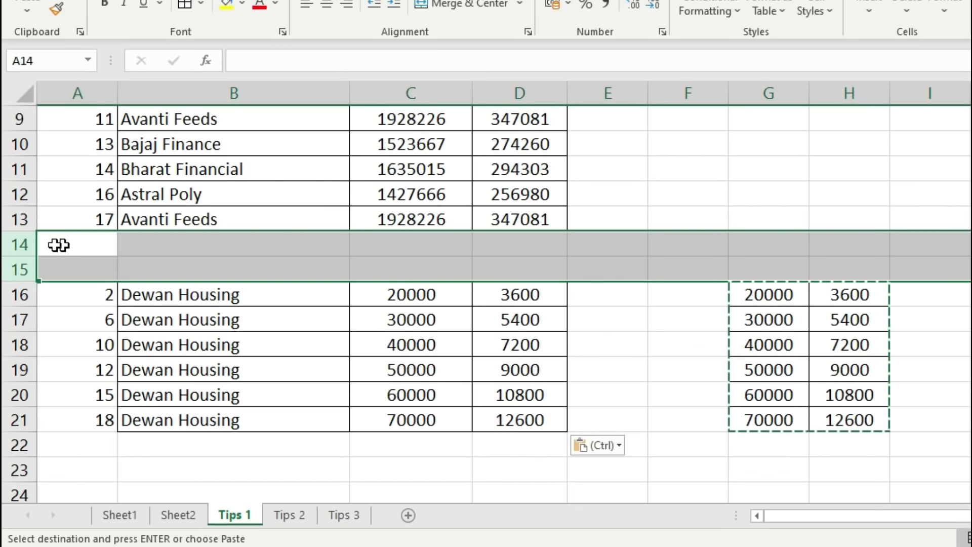
left_click_drag(18, 244, 20, 272)
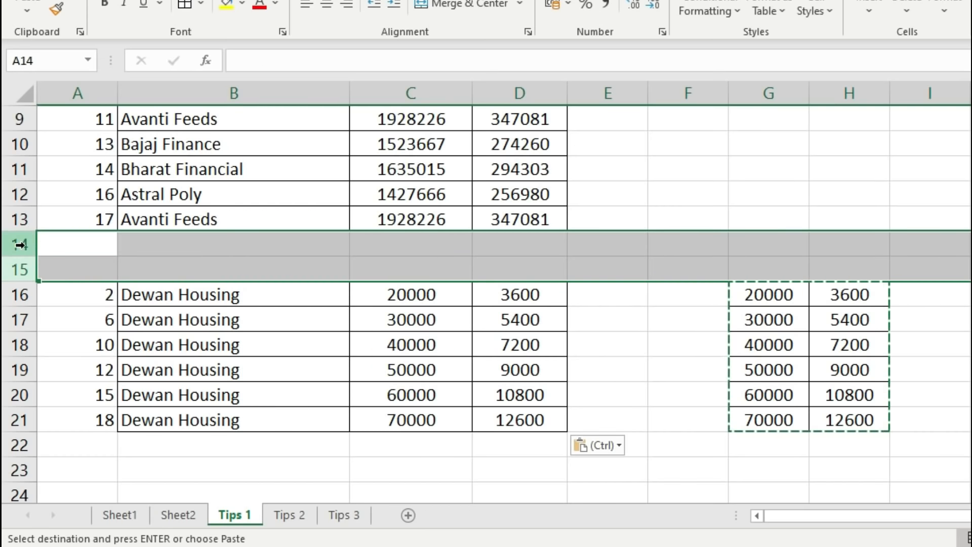
key("ctrl+minus")
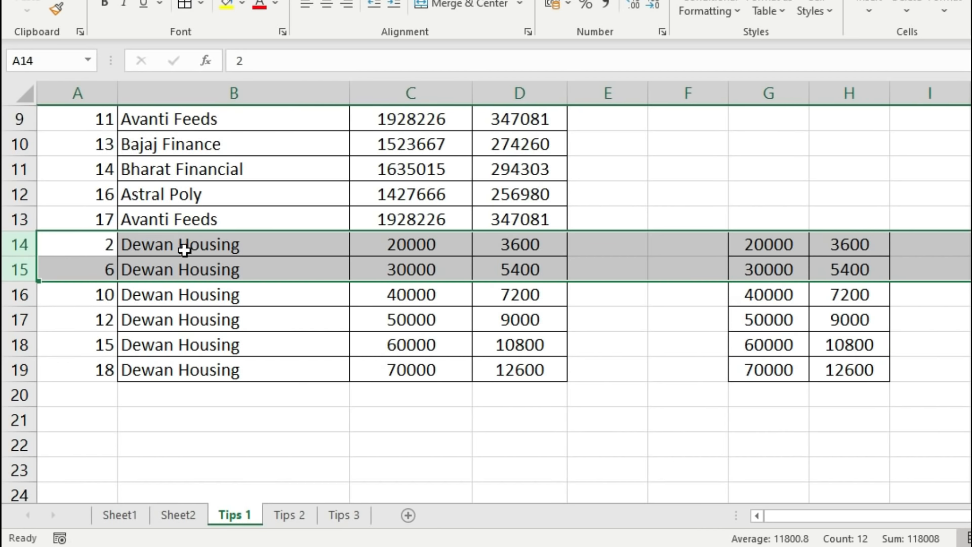
Remove the existing filter and reapply it from A1 so that it also covers the S.No. column
scroll(180, 248, "up", 3)
left_click(71, 198)
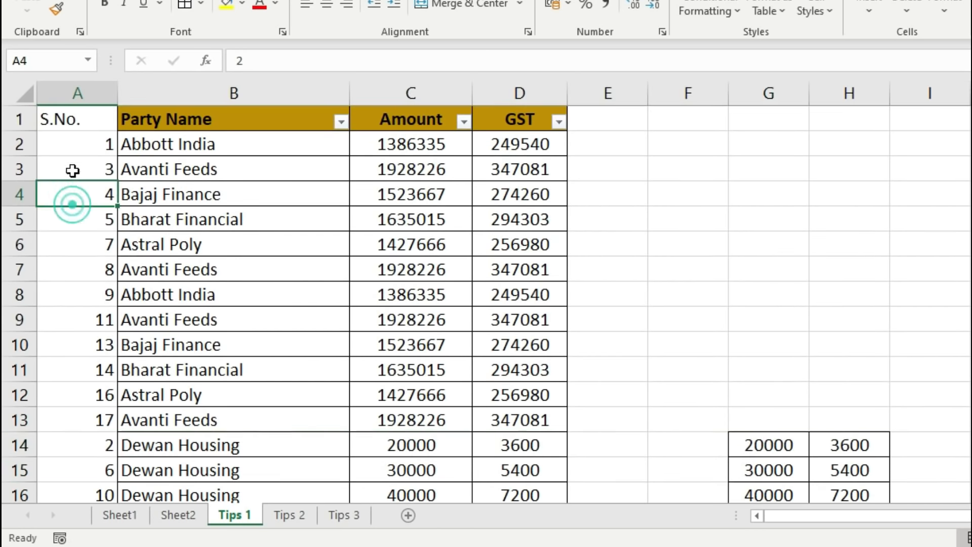
left_click(91, 120)
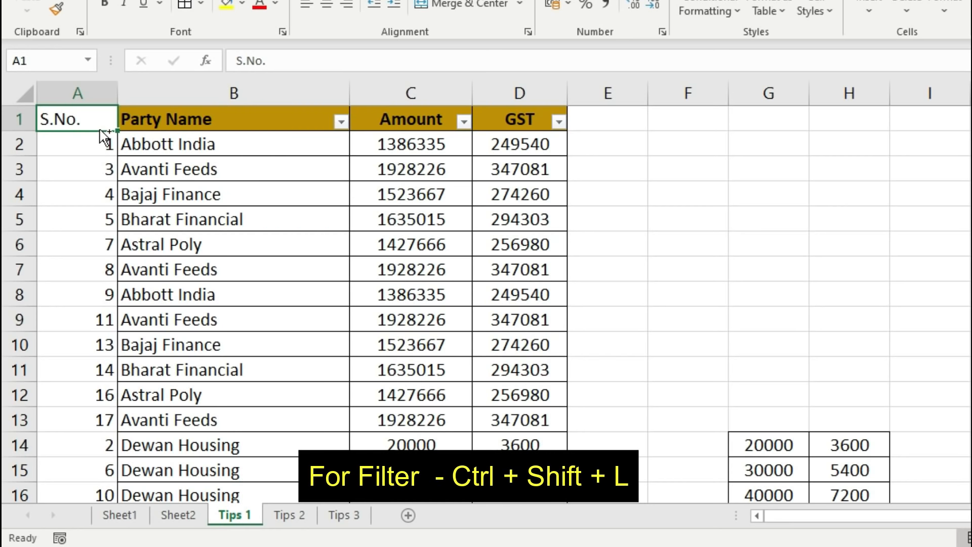
key("ctrl+shift+l")
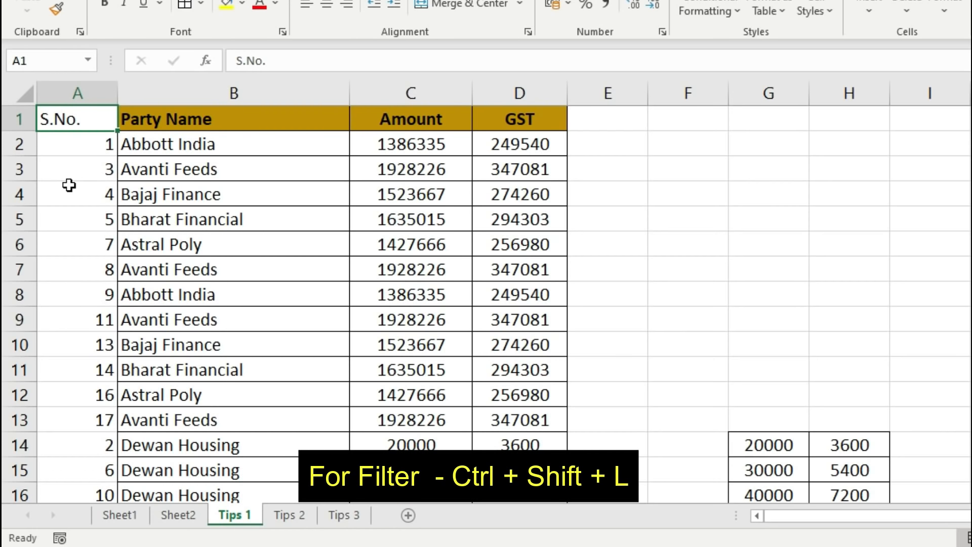
key("ctrl+shift+l")
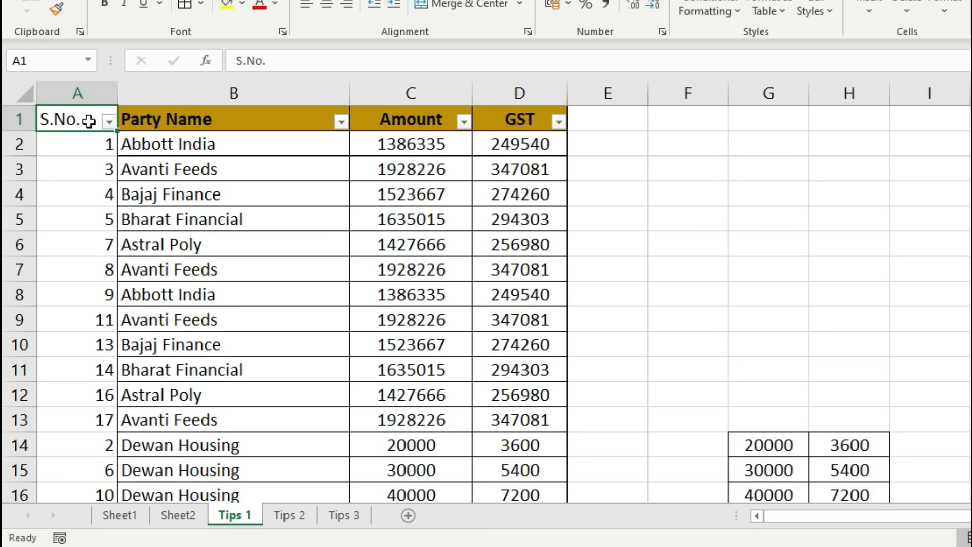
Sort the table by S.No. from smallest to largest and check the serial numbers in column A
left_click(109, 122)
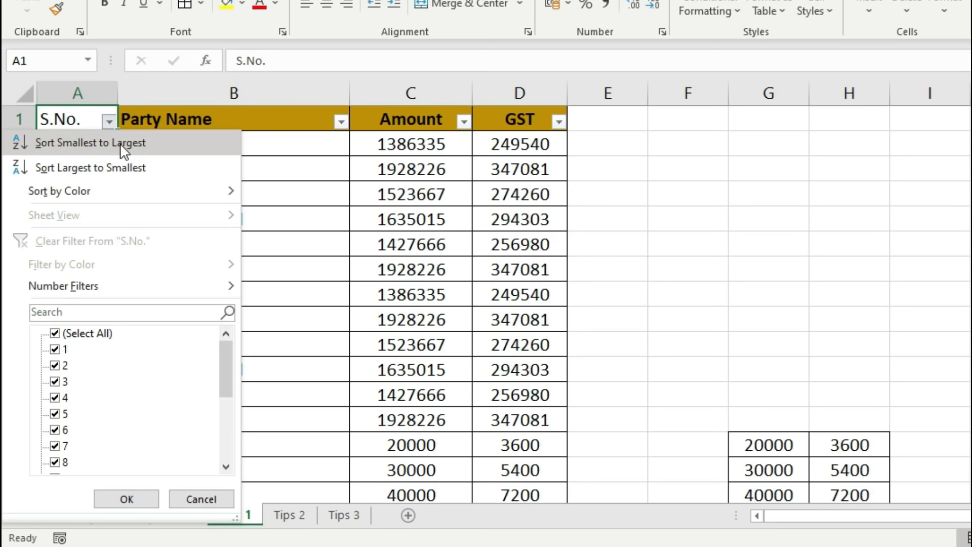
left_click(168, 142)
left_click_drag(83, 146, 105, 450)
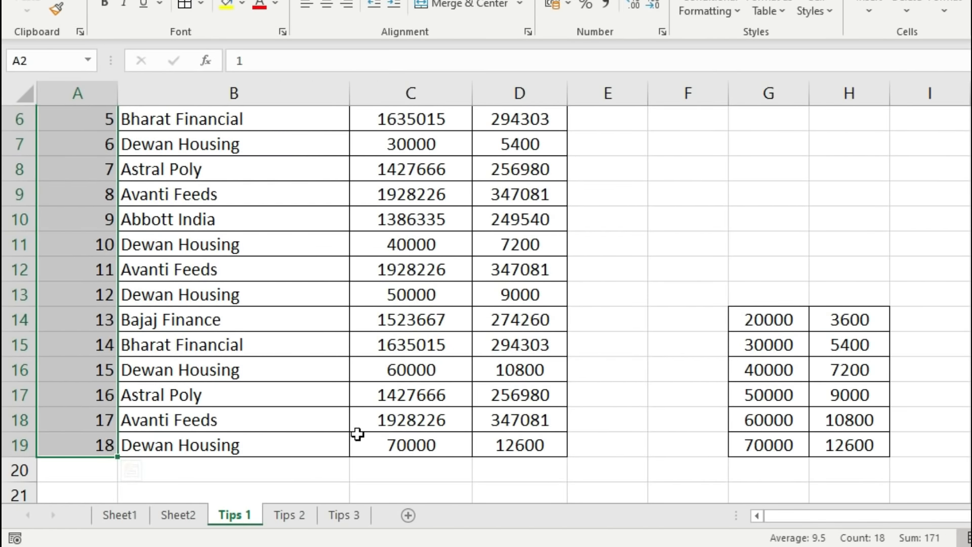
scroll(338, 397, "up", 2)
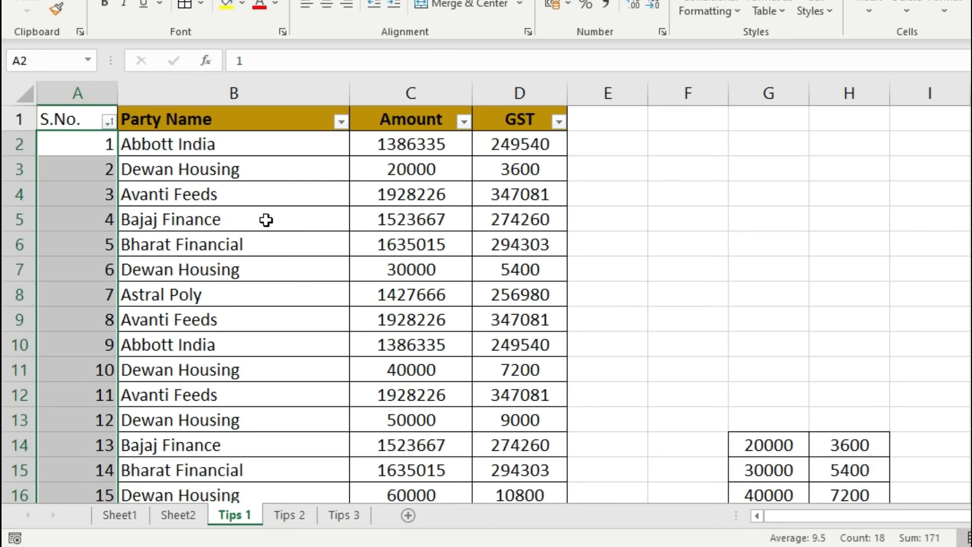
Check the Amount and GST values of each Dewan Housing row in the sorted table, down to row 19
left_click(253, 173)
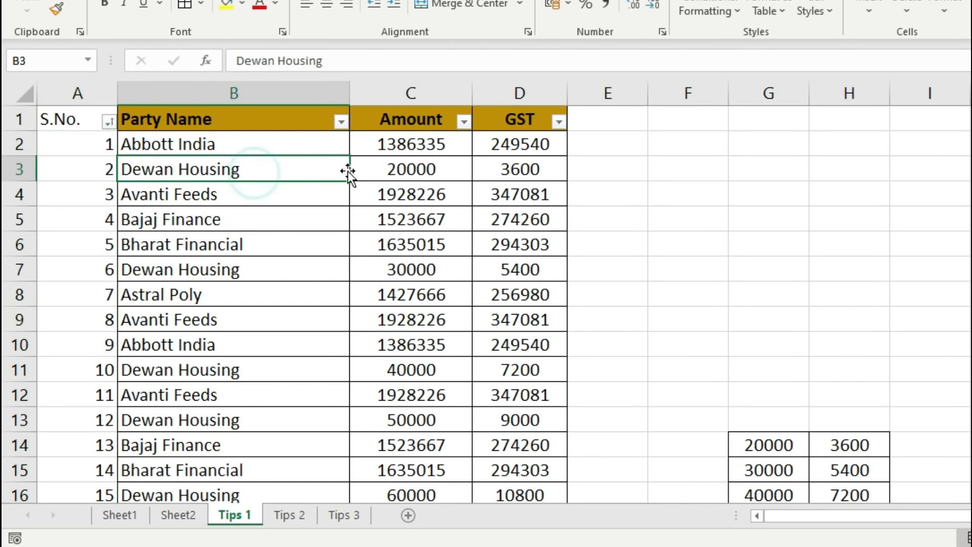
left_click_drag(387, 169, 501, 170)
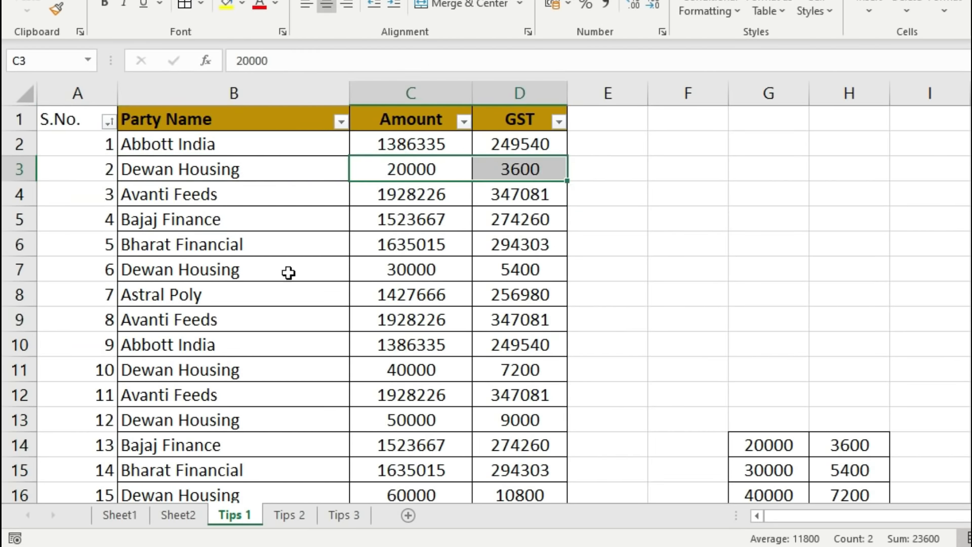
left_click_drag(245, 269, 537, 271)
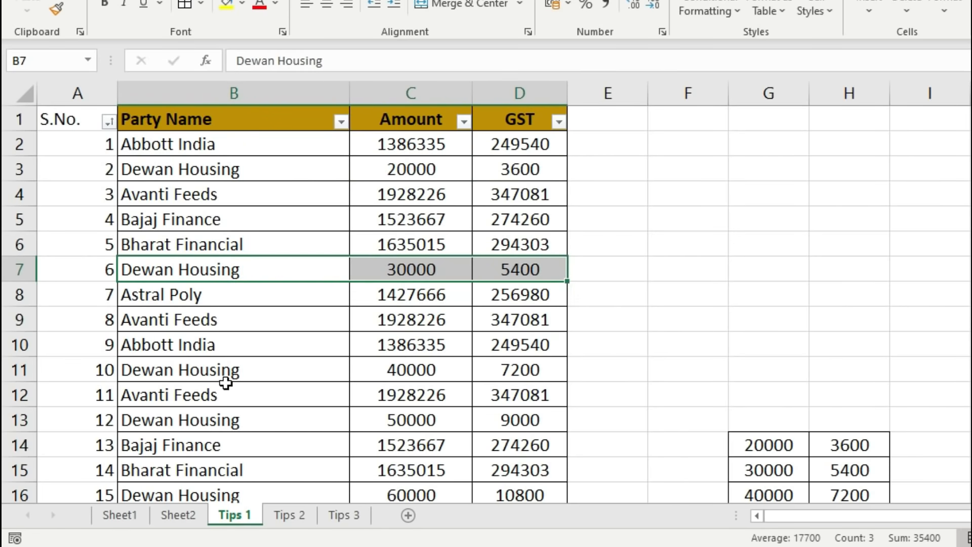
left_click_drag(227, 371, 526, 370)
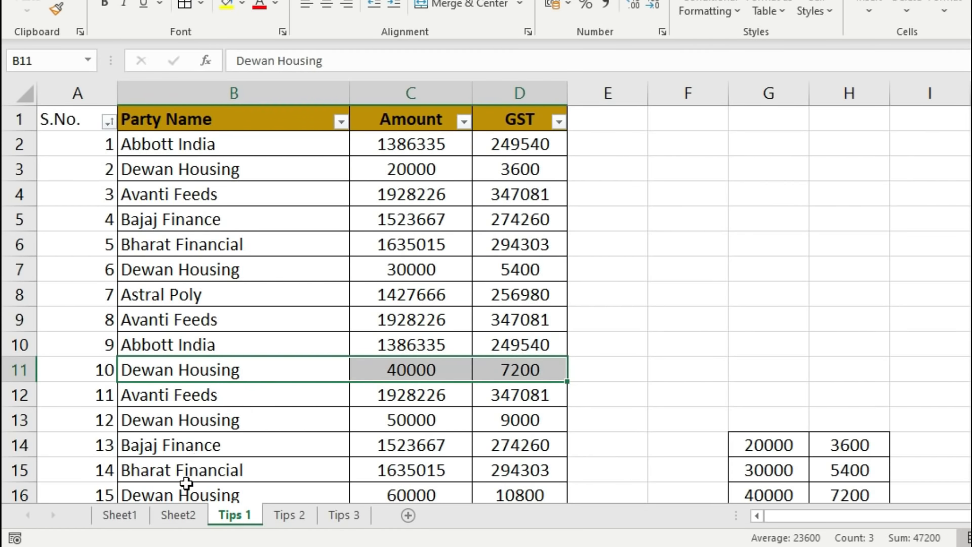
left_click_drag(236, 420, 525, 417)
left_click(412, 495)
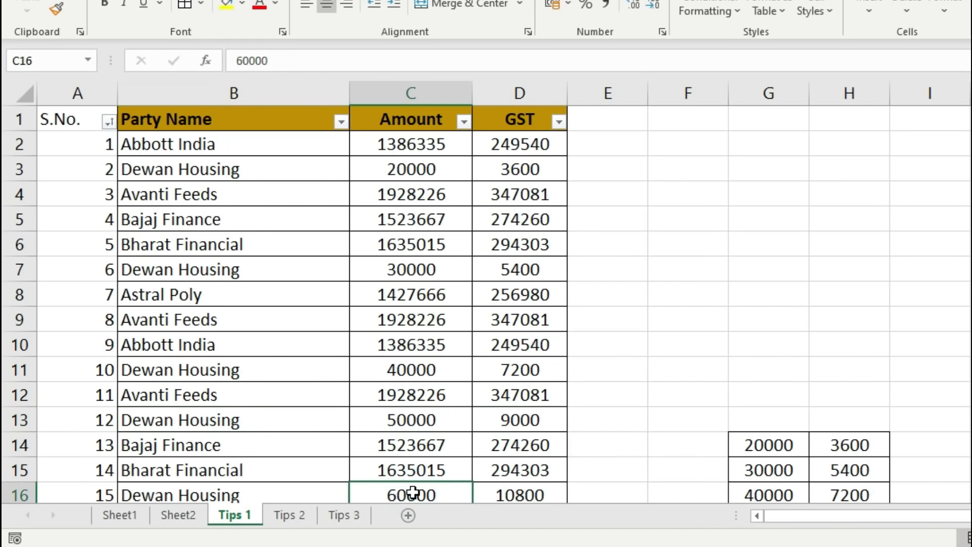
key("Down")
key("Down")
key("Down")
key("Down")
key("Down")
key("Up")
key("Up")
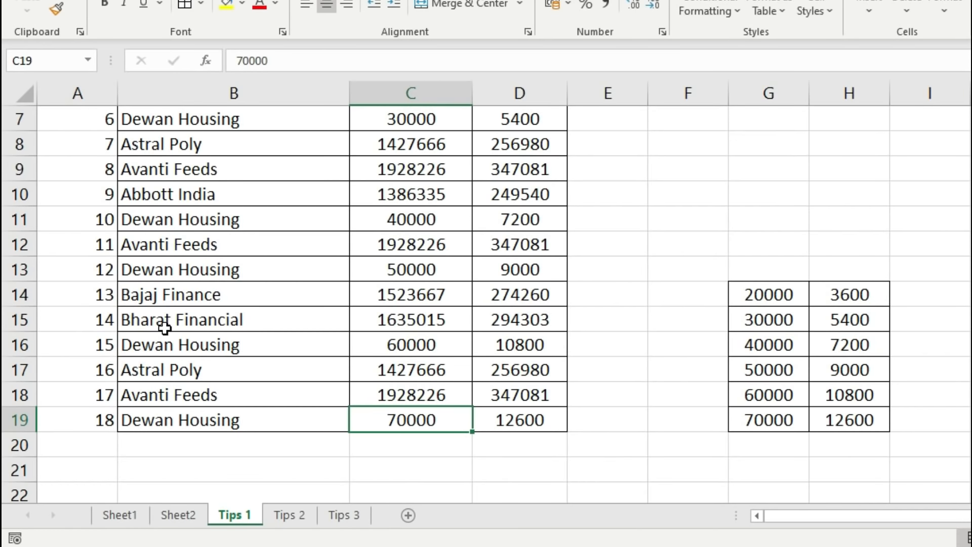
Delete the entire S.No. helper column A from the sheet
scroll(163, 324, "up", 2)
left_click(74, 95)
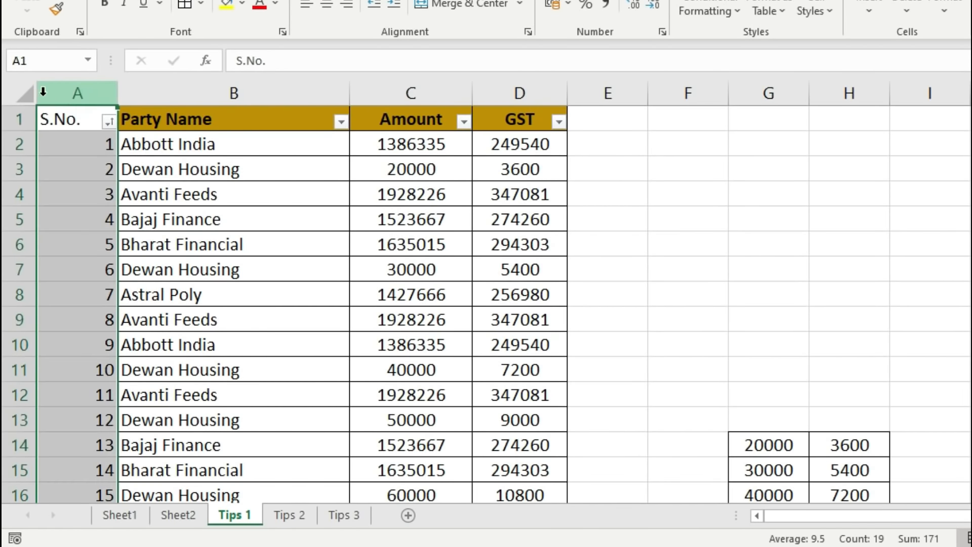
right_click(86, 90)
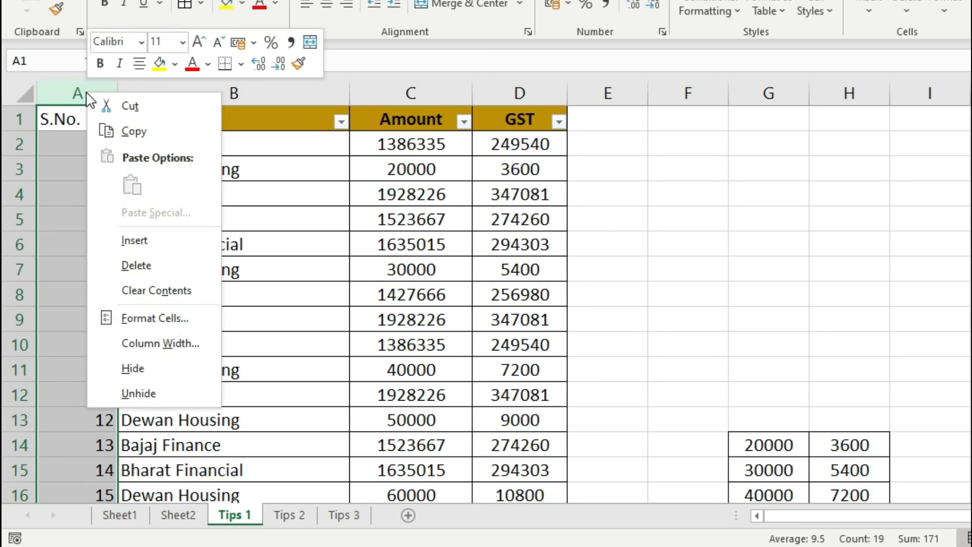
left_click(116, 258)
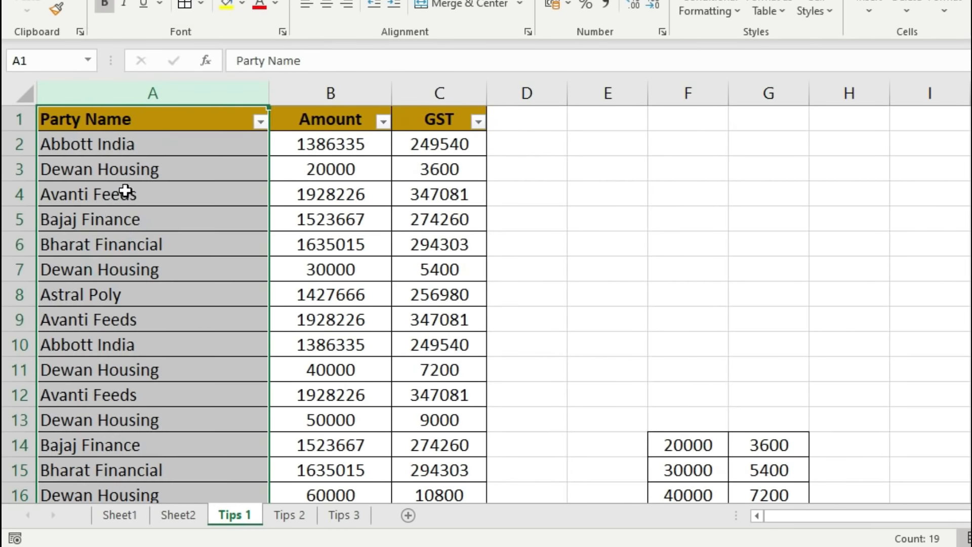
left_click(127, 191)
left_click(305, 229)
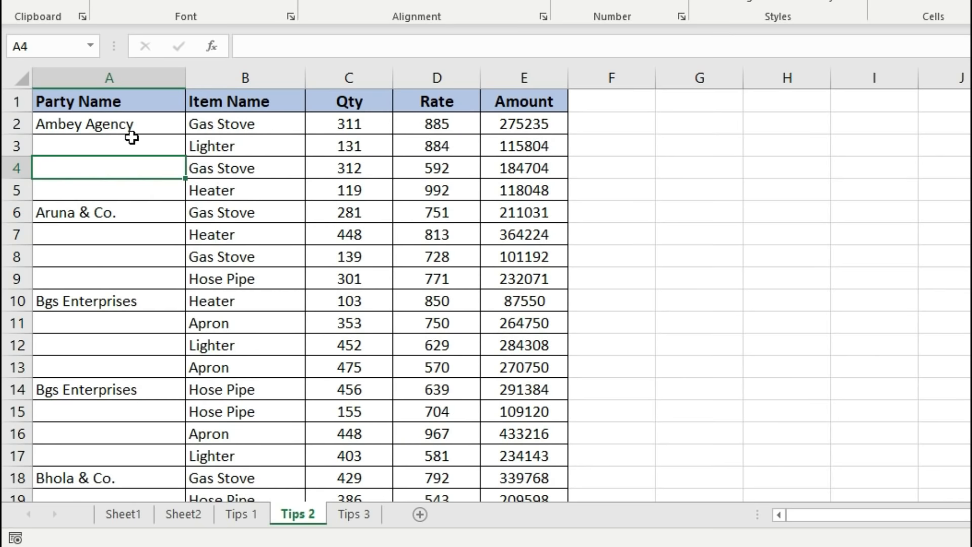
Examine the Ambey Agency item, quantity, rate and amount entries on the Tips 2 sheet and the blank Party Name cells A3:A5
left_click(76, 123)
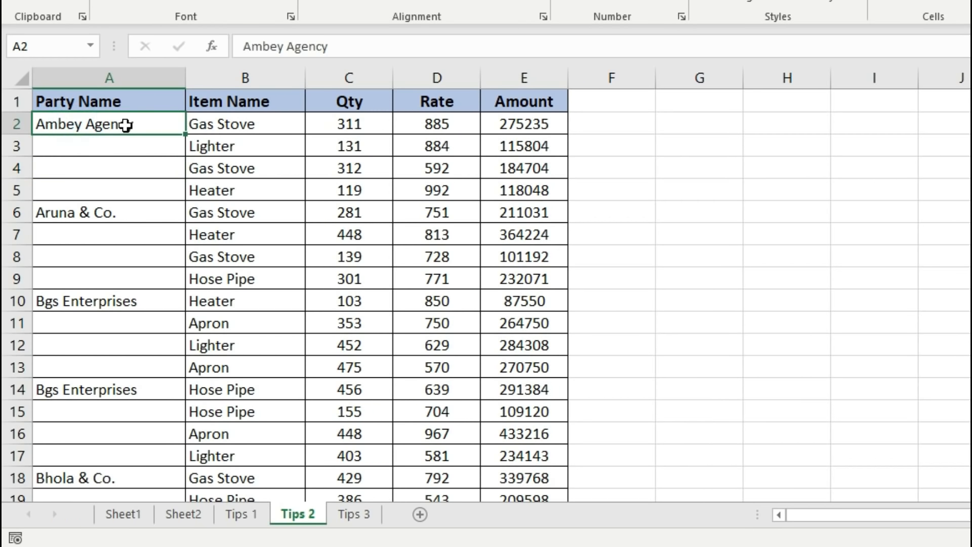
left_click_drag(265, 121, 264, 190)
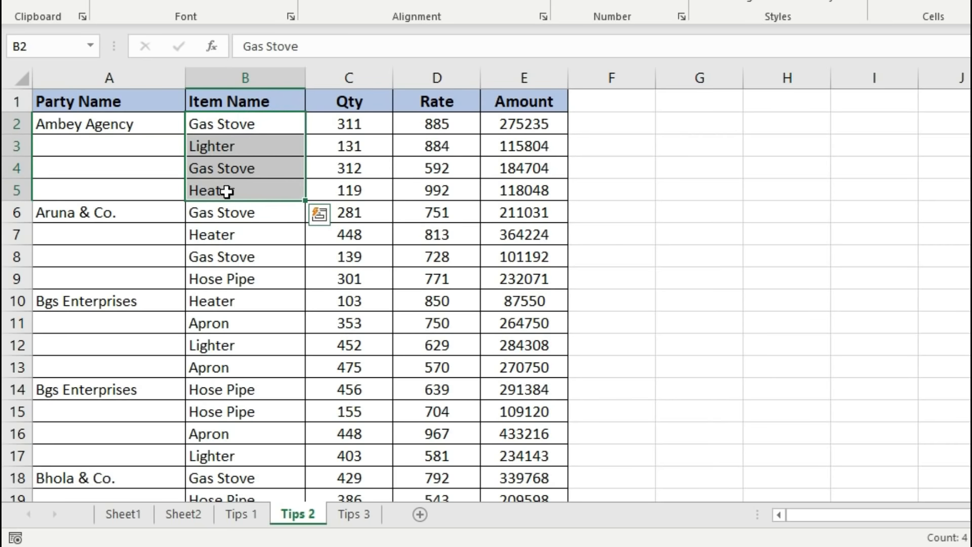
left_click_drag(364, 128, 355, 190)
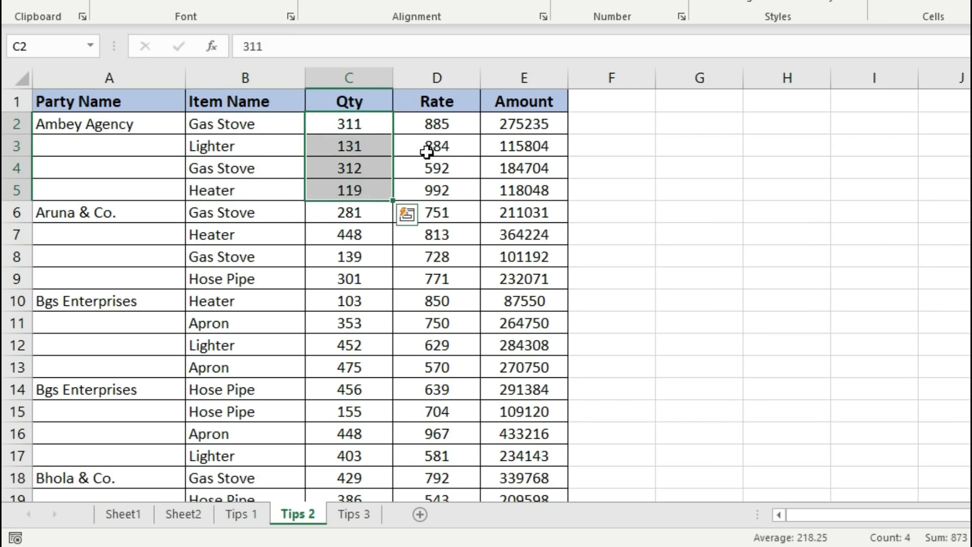
left_click_drag(437, 124, 437, 235)
left_click_drag(524, 124, 527, 233)
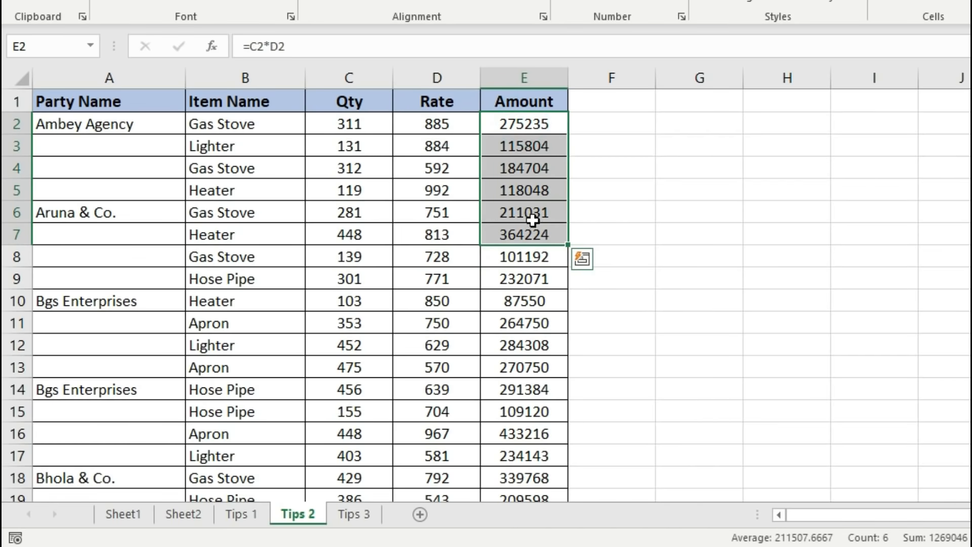
left_click(89, 144)
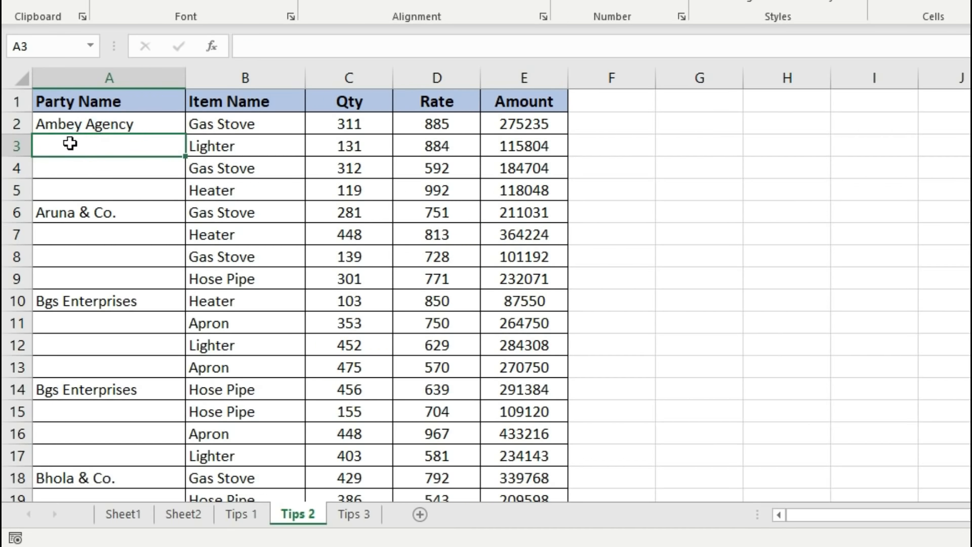
left_click_drag(70, 143, 71, 191)
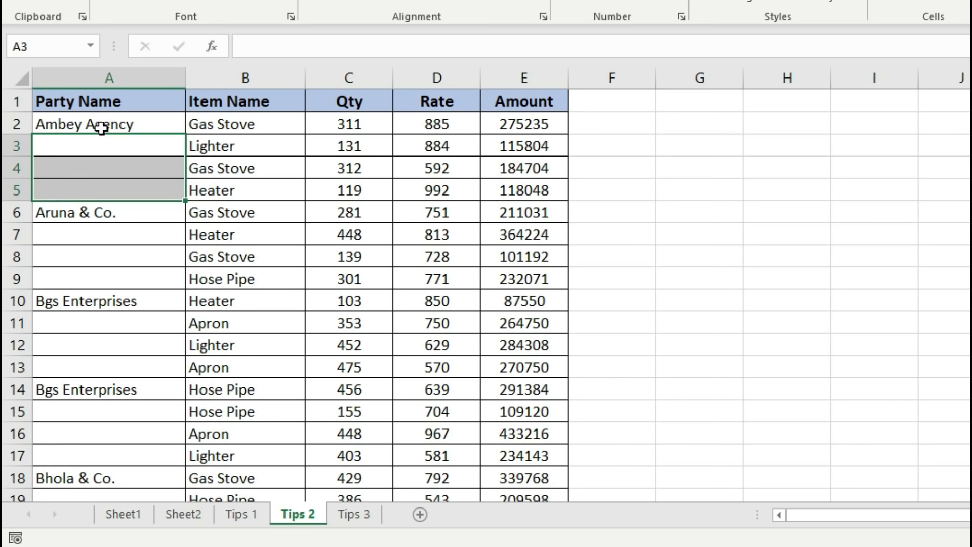
Compare the Ambey Agency and Aruna & Co. item rows with their blank Party Name cells, including the rest of column A
left_click_drag(102, 126, 104, 188)
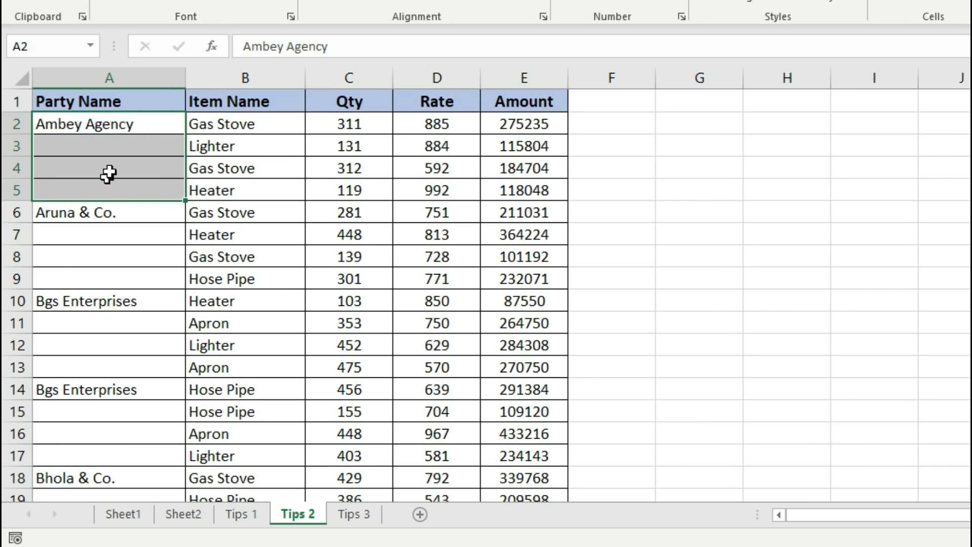
left_click_drag(211, 145, 244, 195)
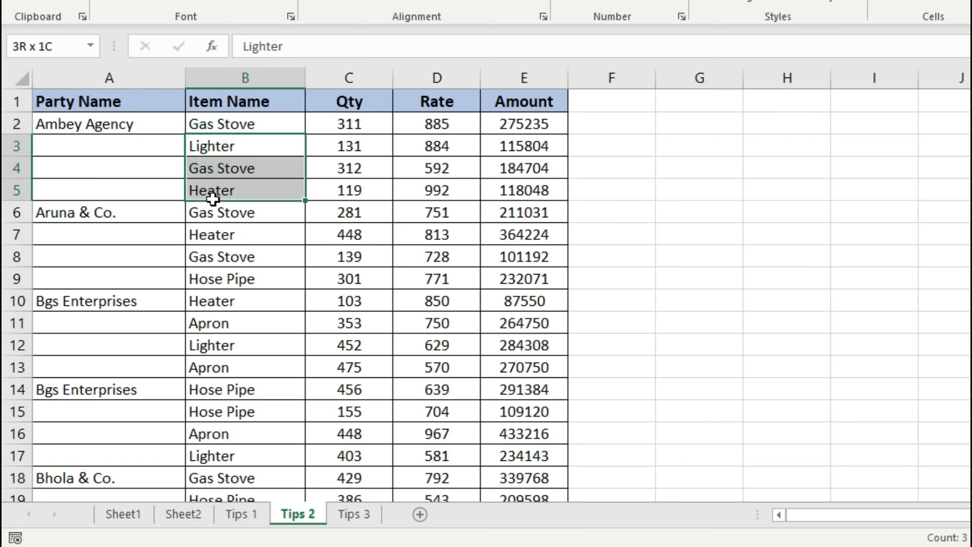
left_click_drag(88, 147, 89, 193)
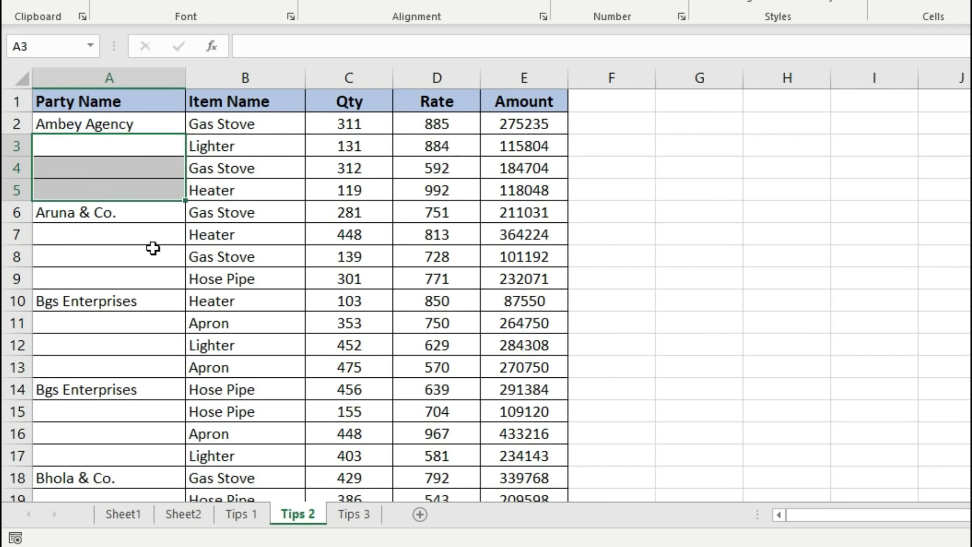
left_click(143, 234)
left_click(127, 212)
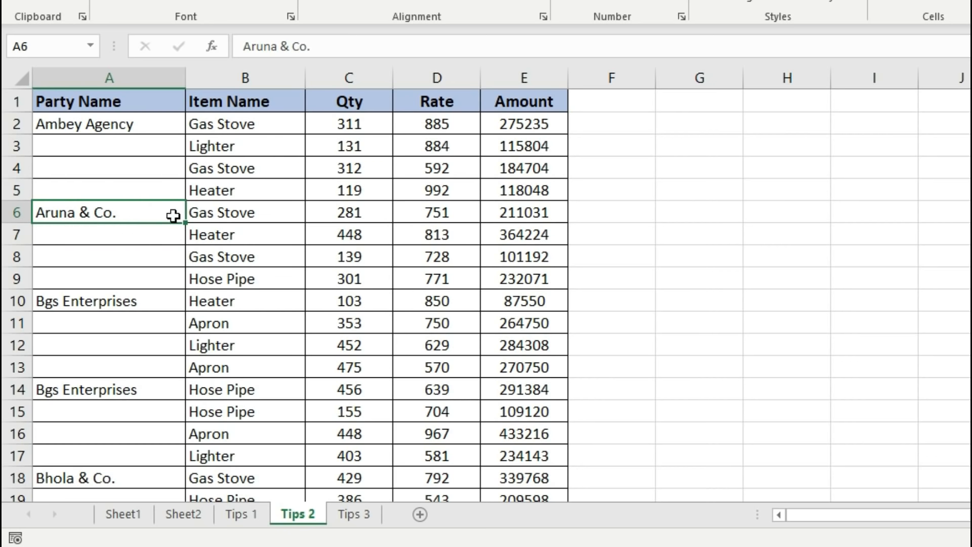
left_click_drag(240, 215, 247, 276)
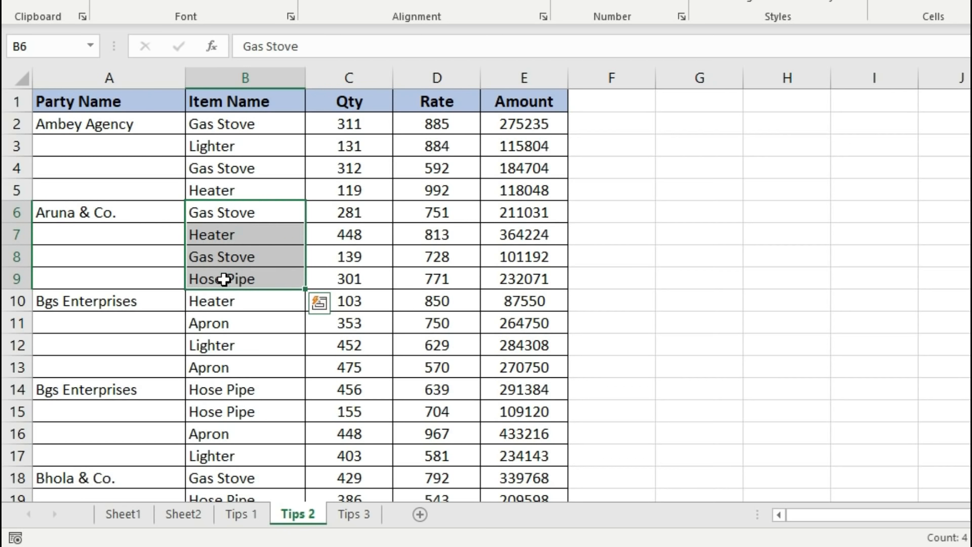
left_click(224, 279)
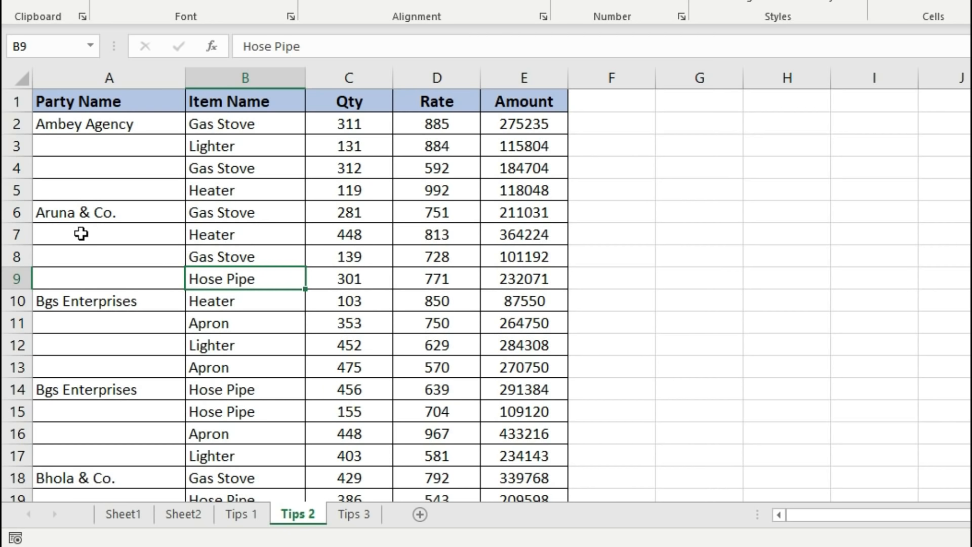
left_click_drag(81, 233, 78, 282)
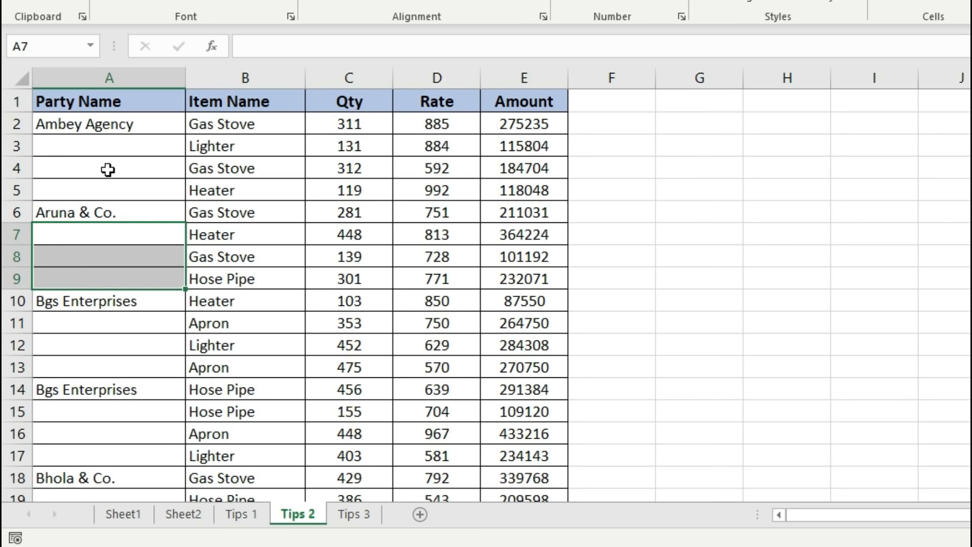
left_click_drag(123, 127, 120, 452)
scroll(106, 355, "up", 11)
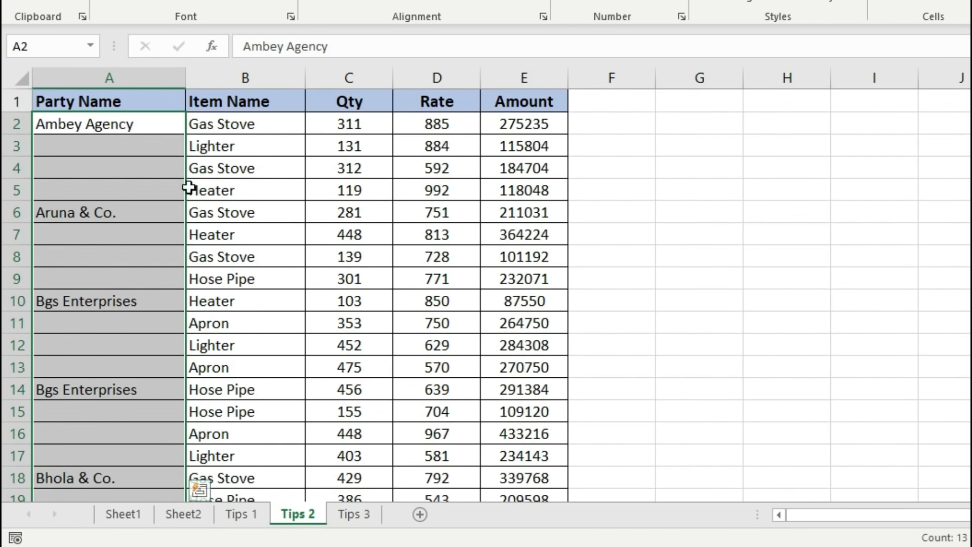
left_click(102, 152)
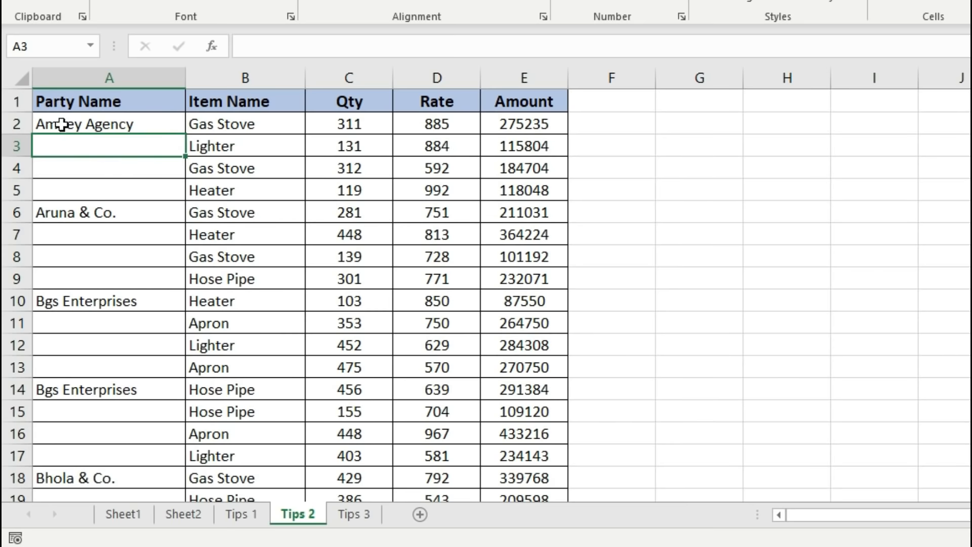
Fill Ambey Agency down through A2:A5 and Aruna & Co. down through A6:A9
left_click_drag(62, 124, 151, 183)
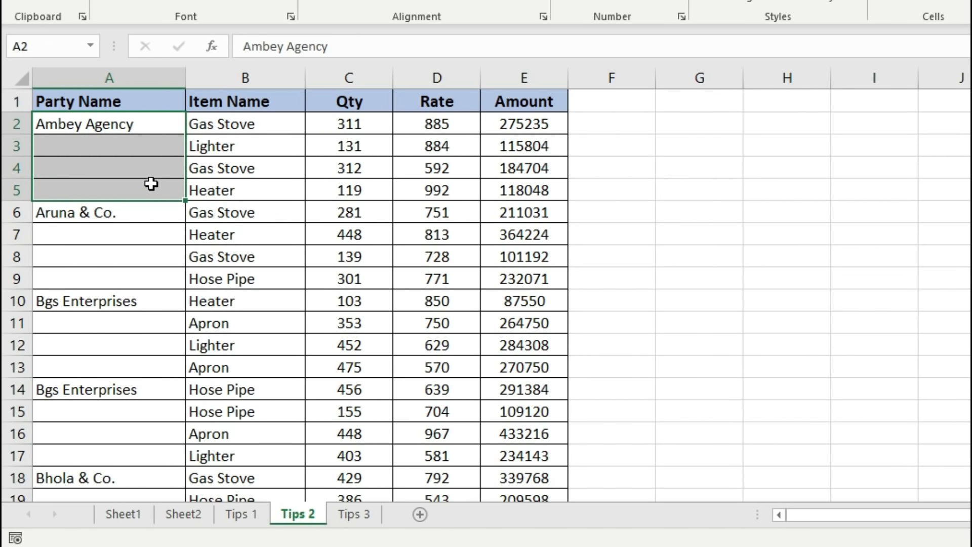
key("ctrl+d")
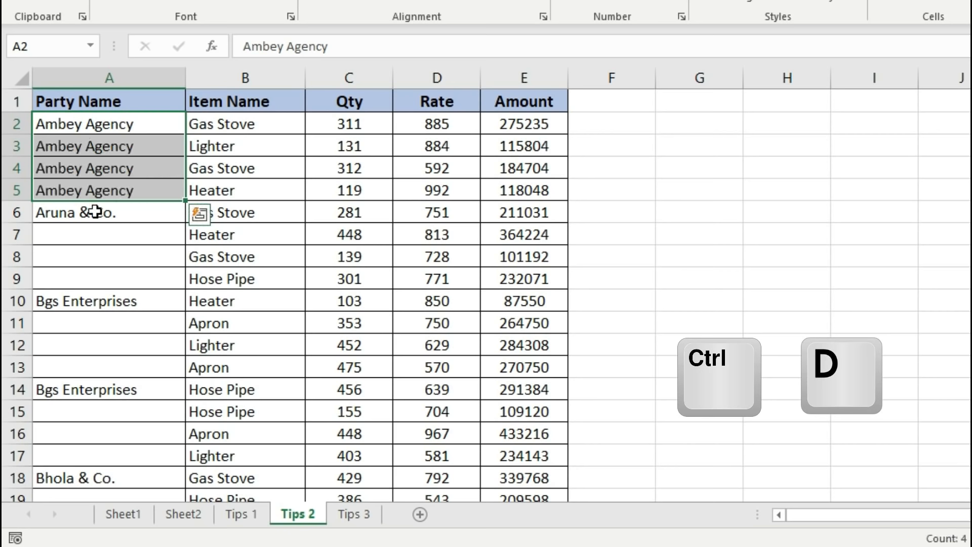
left_click(76, 213)
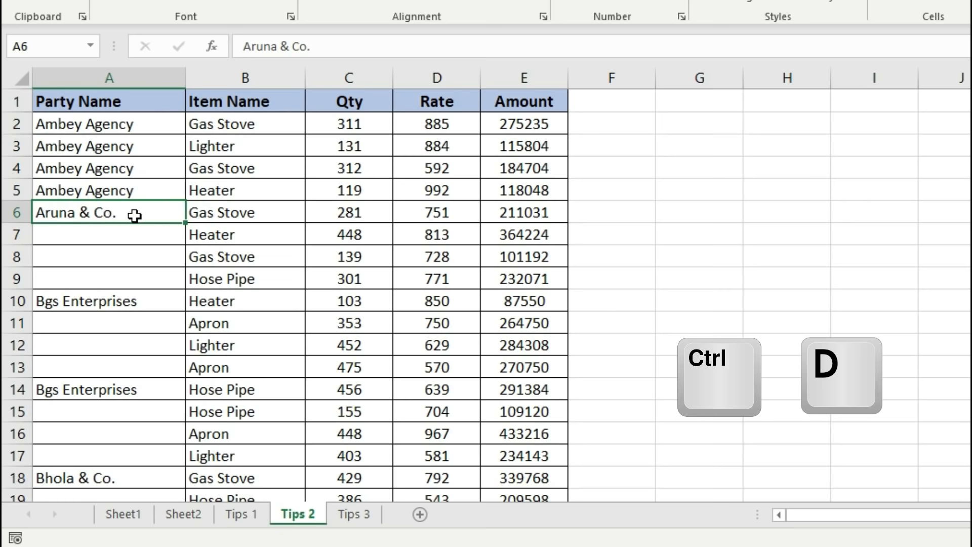
left_click_drag(135, 215, 120, 278)
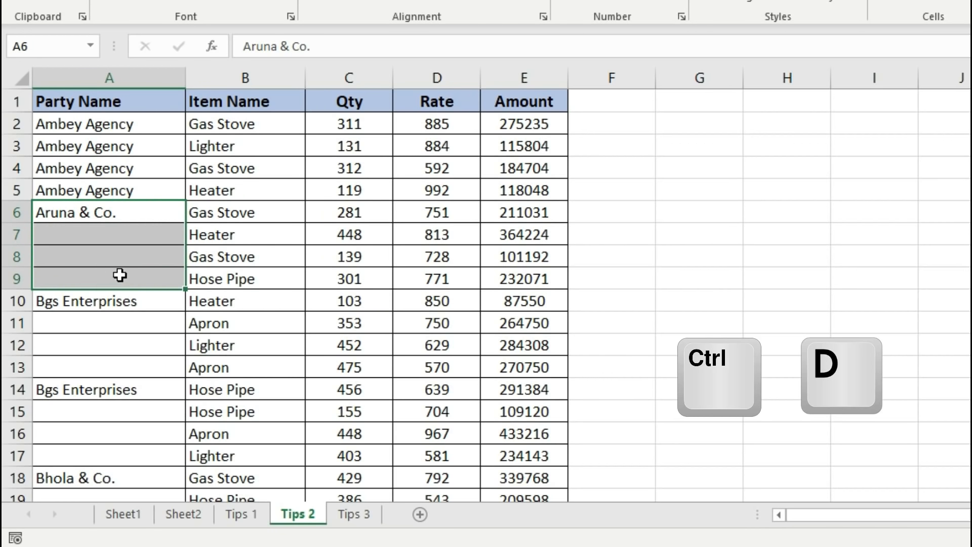
key("ctrl+d")
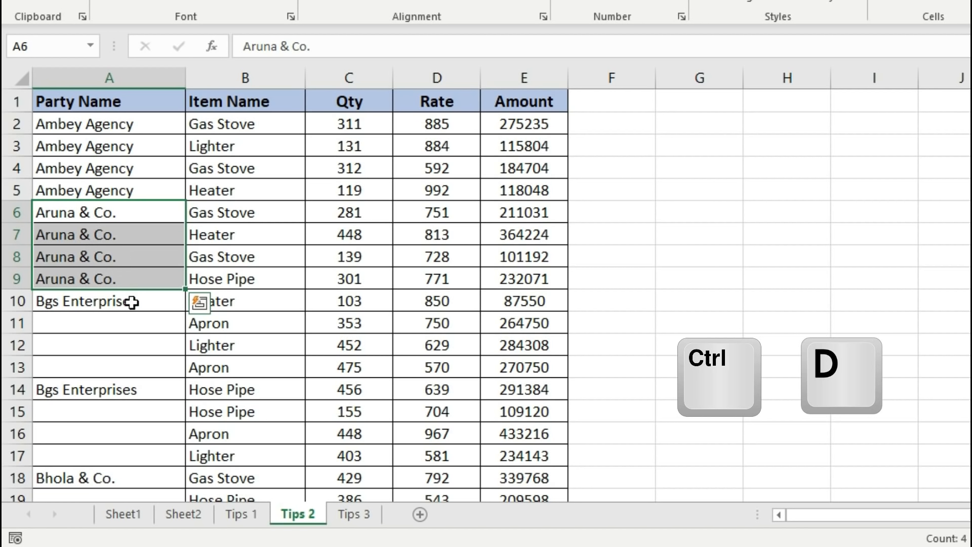
Fill Bgs Enterprises down through A10:A13 and again through A14:A17
left_click(105, 303)
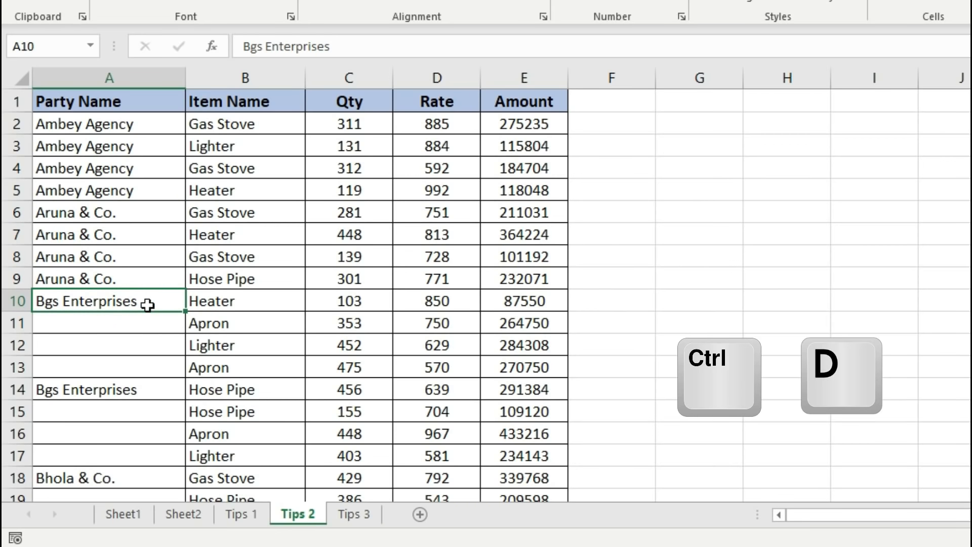
left_click_drag(149, 302, 148, 367)
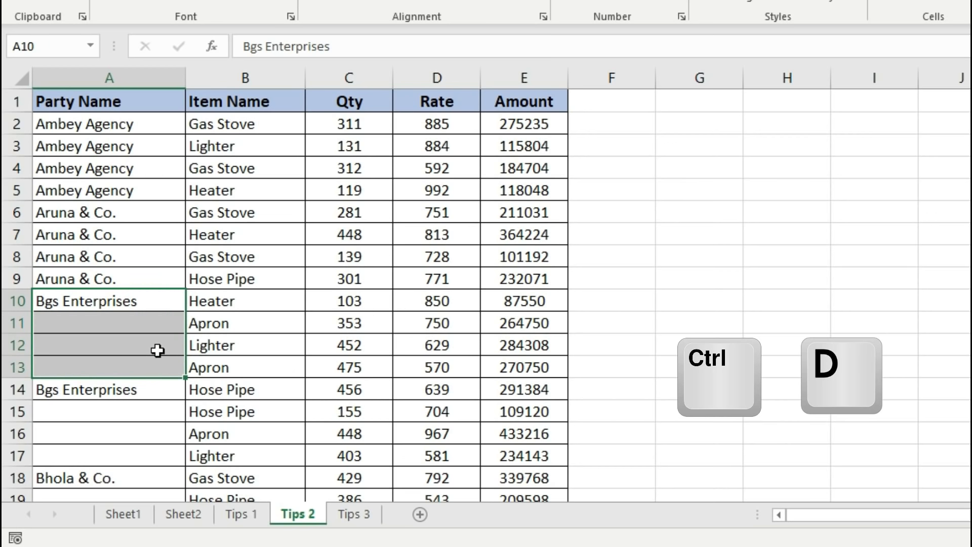
key("ctrl+d")
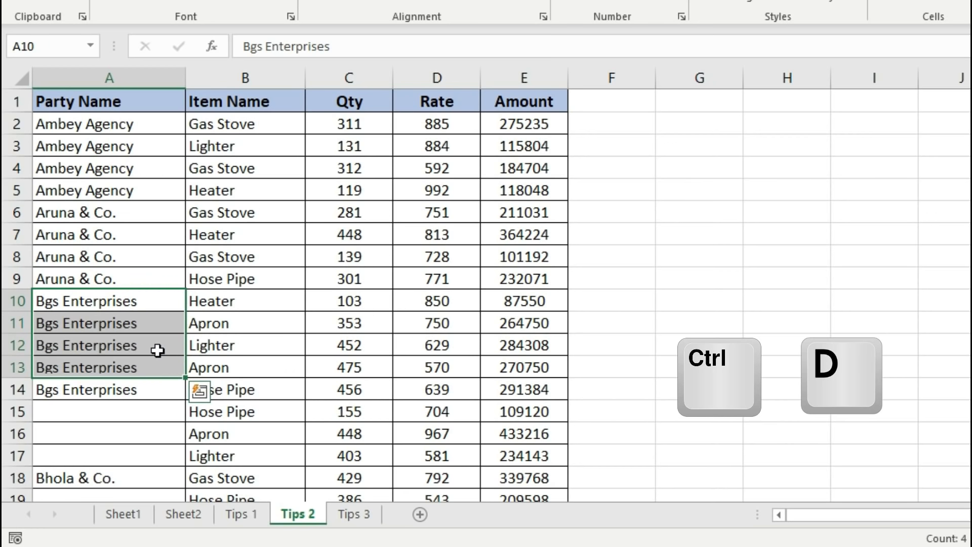
left_click(126, 322)
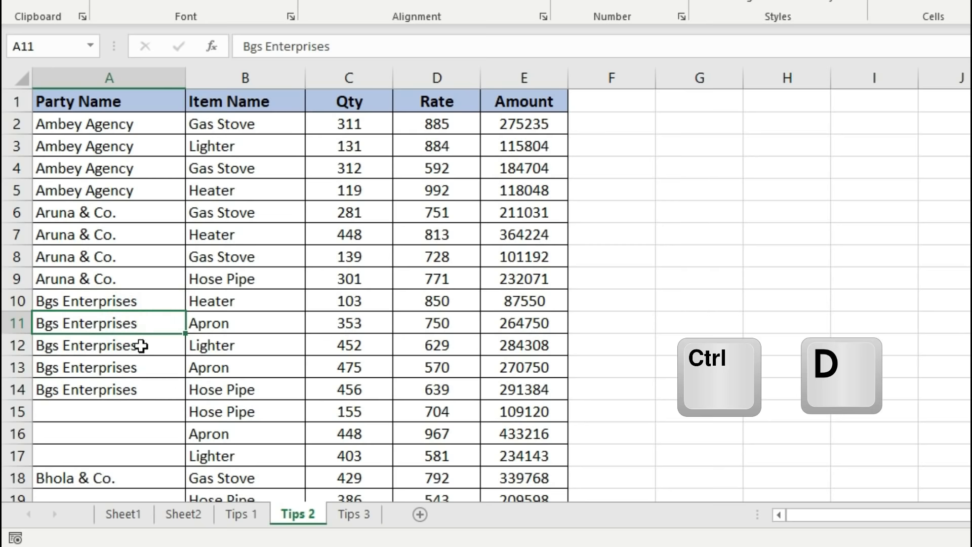
left_click_drag(140, 345, 140, 371)
key("ctrl+d")
left_click(137, 394)
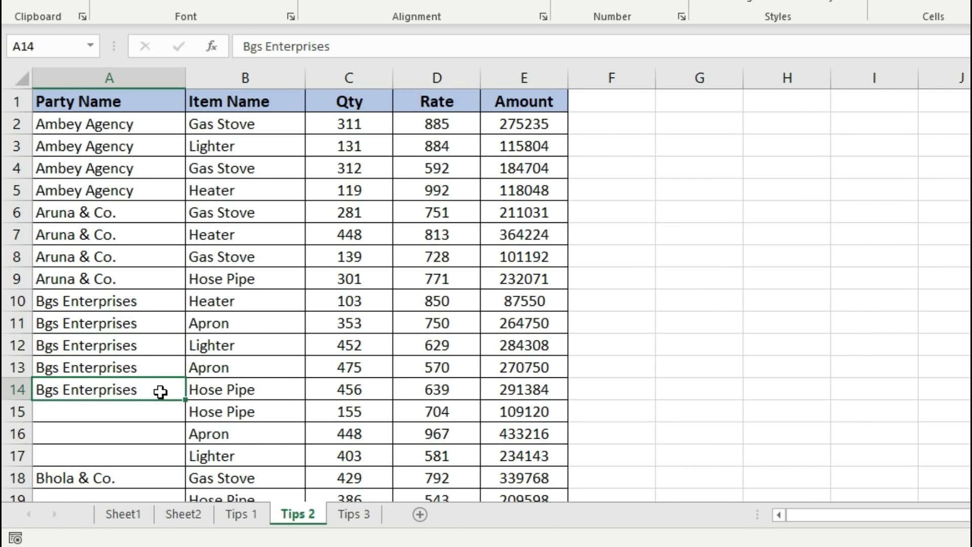
left_click_drag(143, 390, 140, 459)
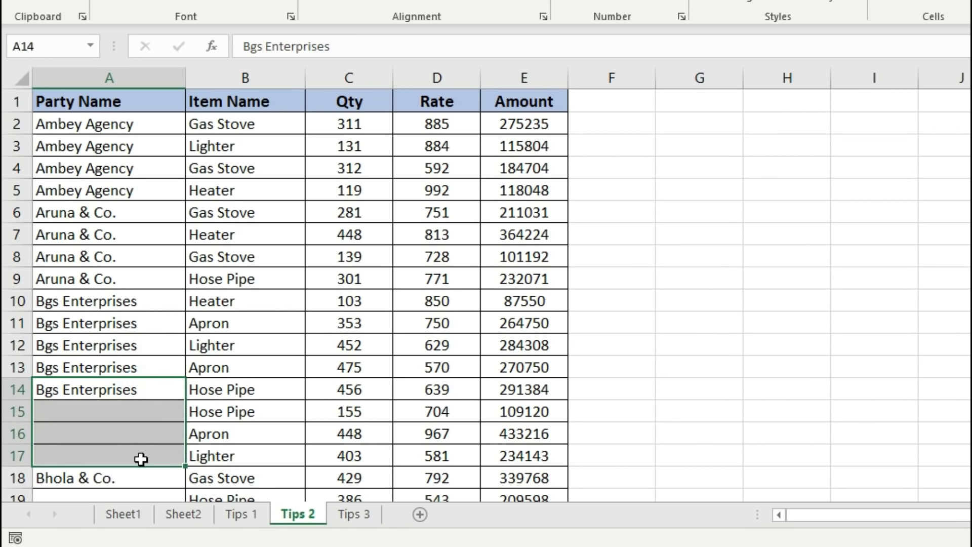
key("ctrl+d")
Undo the four Party Name fills made in A2:A17
scroll(137, 365, "down", 6)
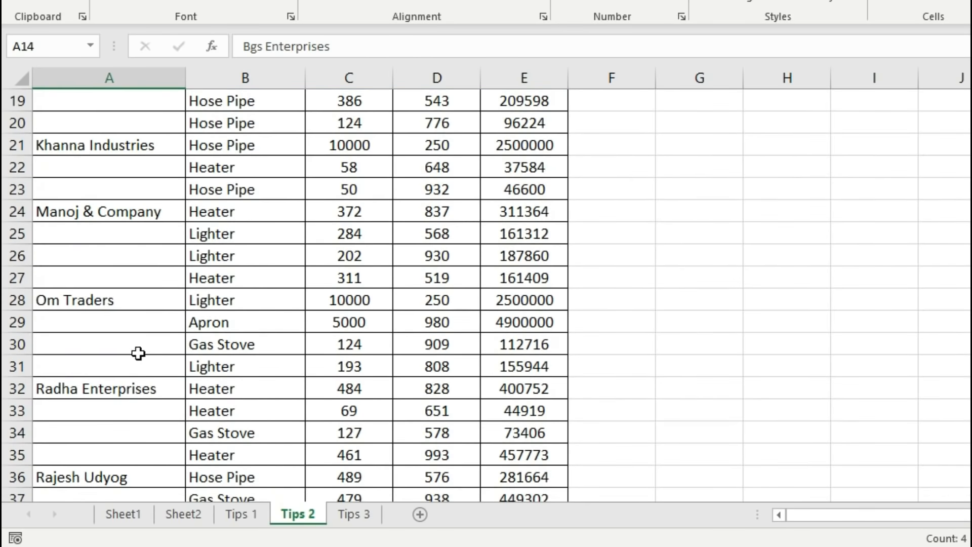
scroll(133, 335, "down", 6)
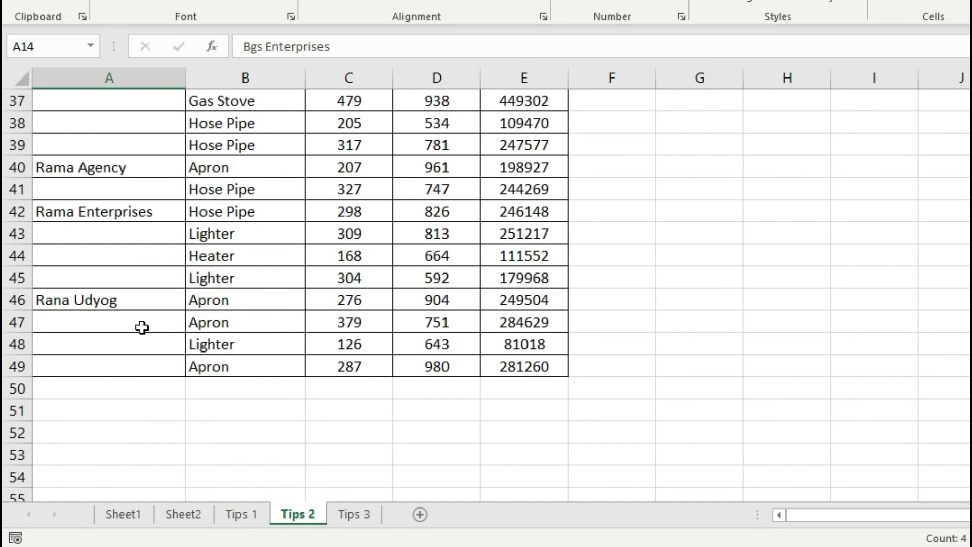
scroll(142, 327, "up", 12)
left_click(136, 301)
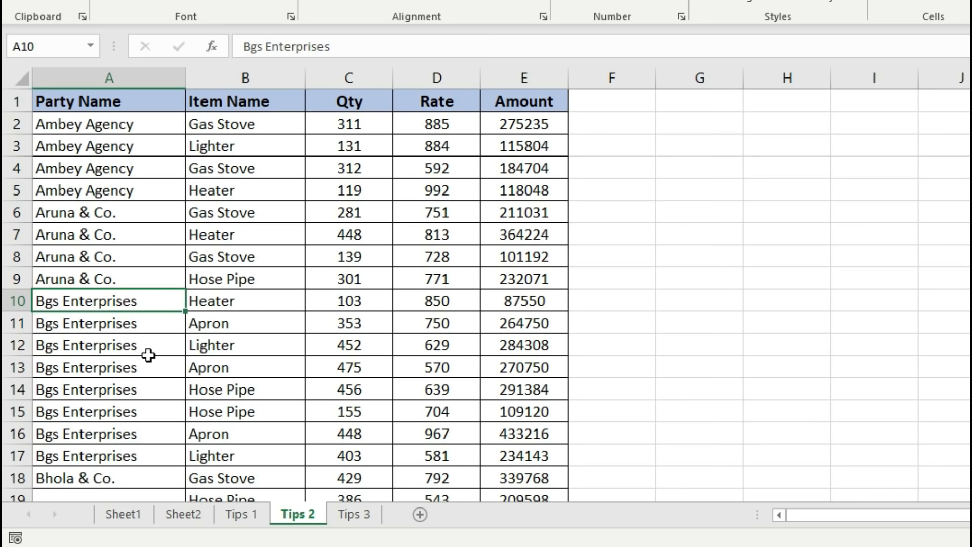
key("ctrl+z")
key("ctrl+z")
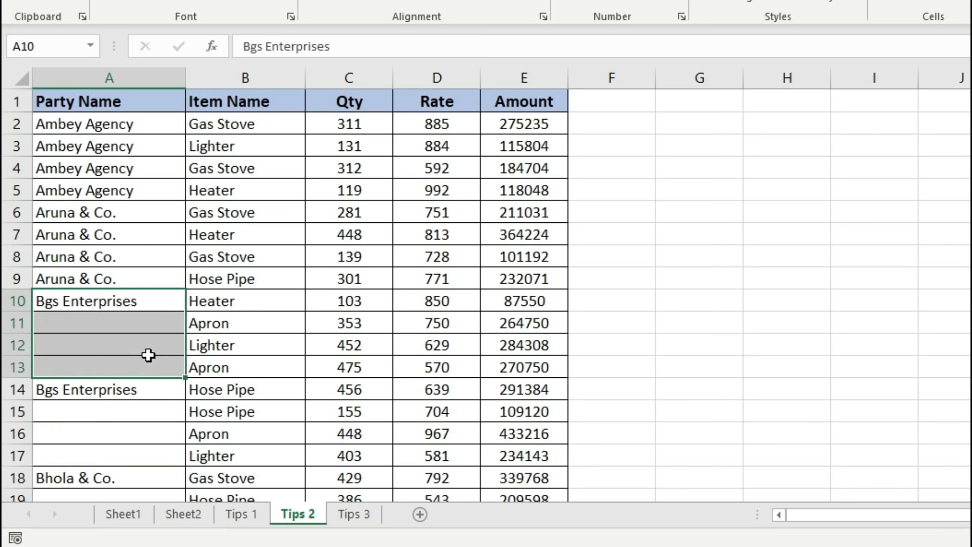
key("ctrl+z")
key("ctrl+z")
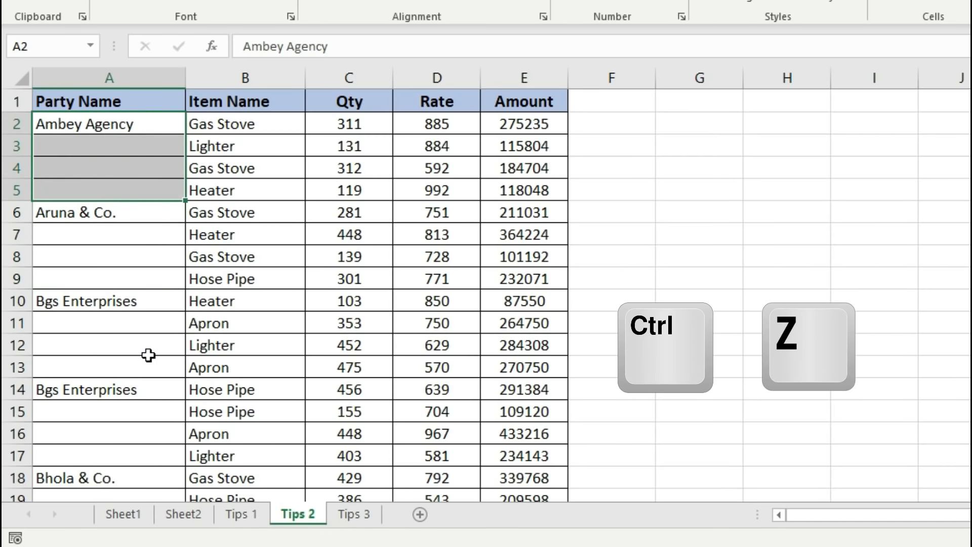
left_click(131, 127)
left_click(130, 165)
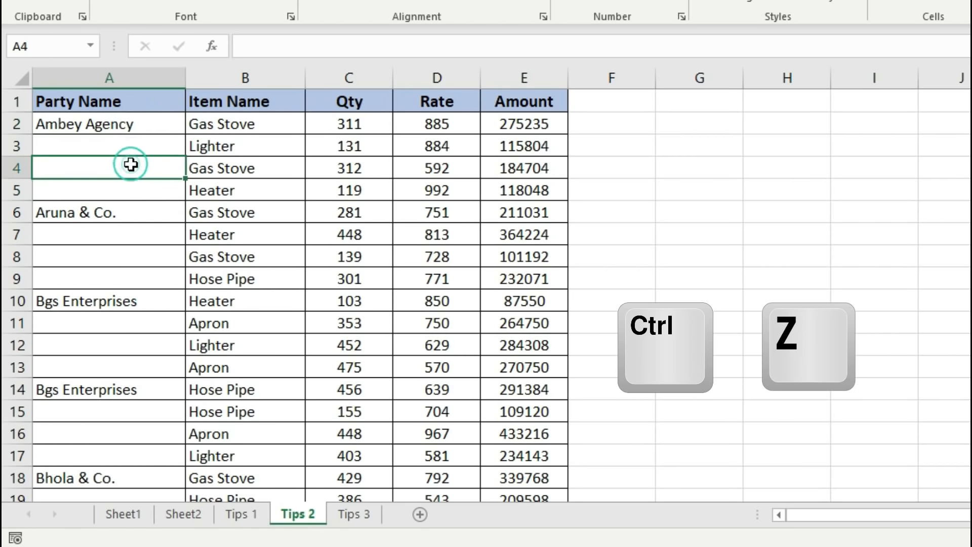
Select only the blank cells in the Party Name column A using Go To Special with the Blanks option
left_click(130, 72)
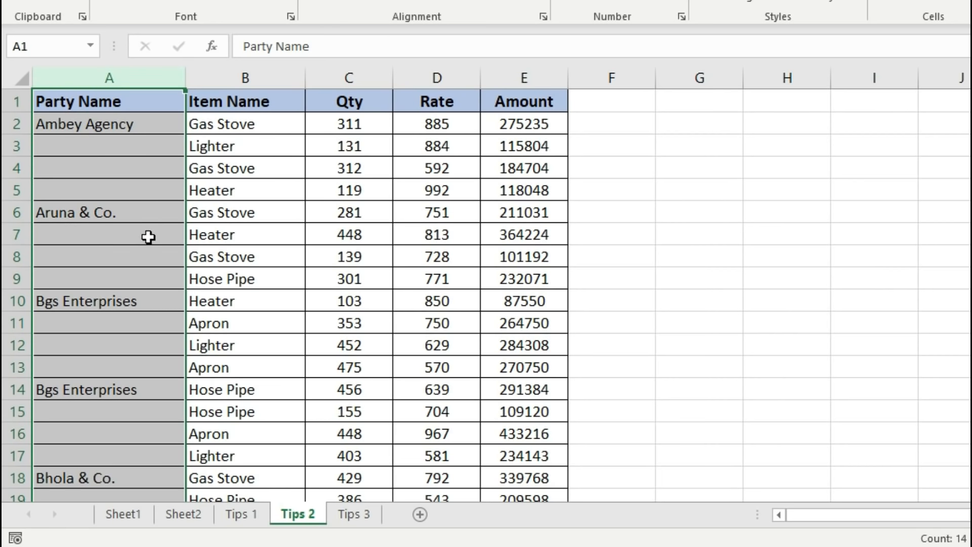
key("ctrl+g")
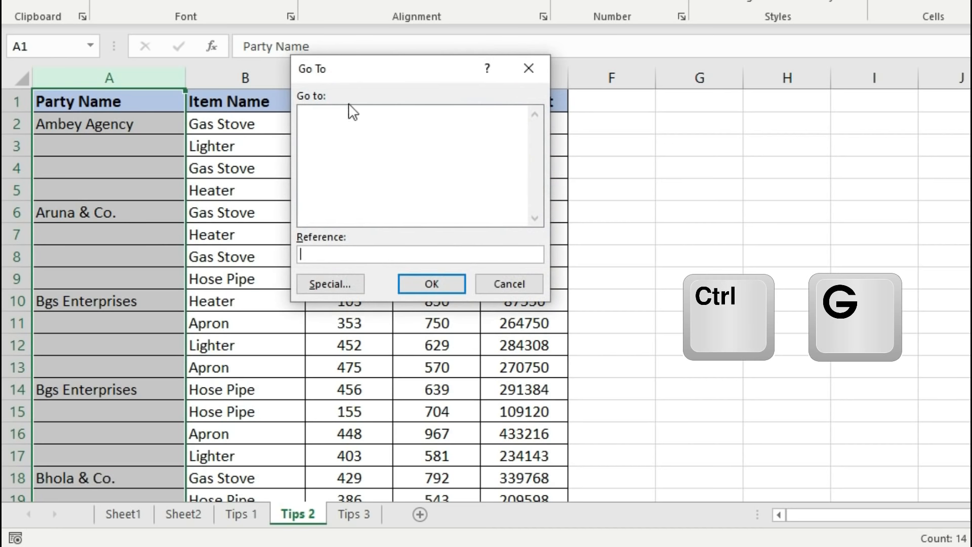
left_click(350, 70)
left_click_drag(350, 70, 353, 81)
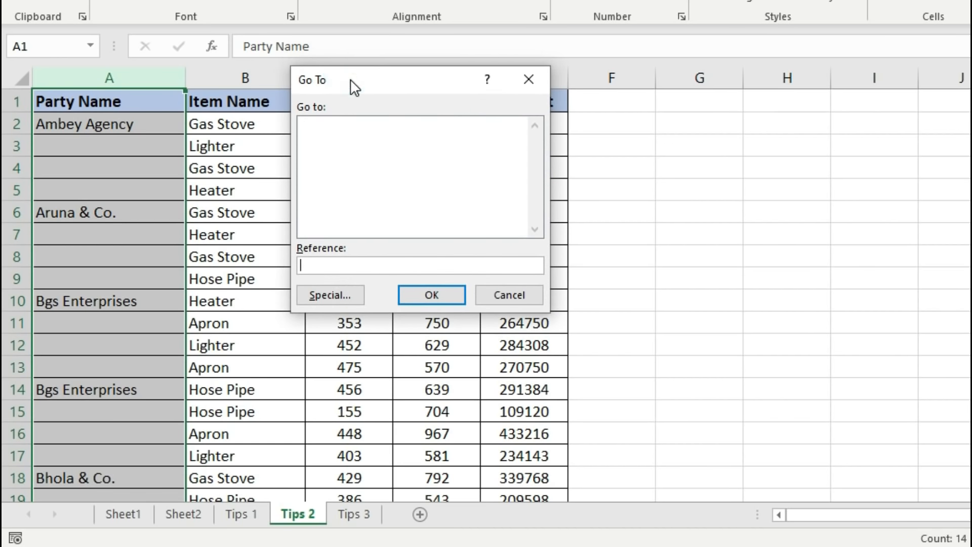
left_click(341, 298)
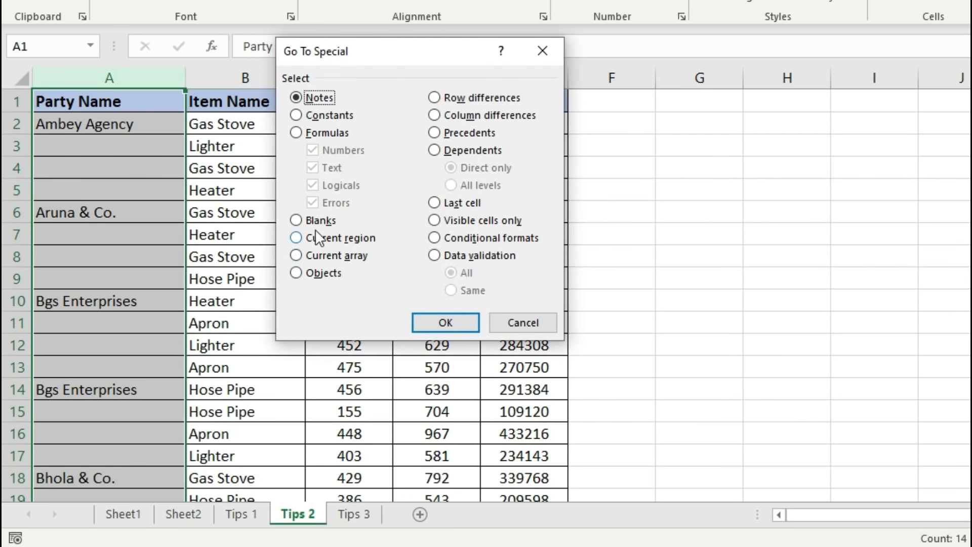
left_click(303, 221)
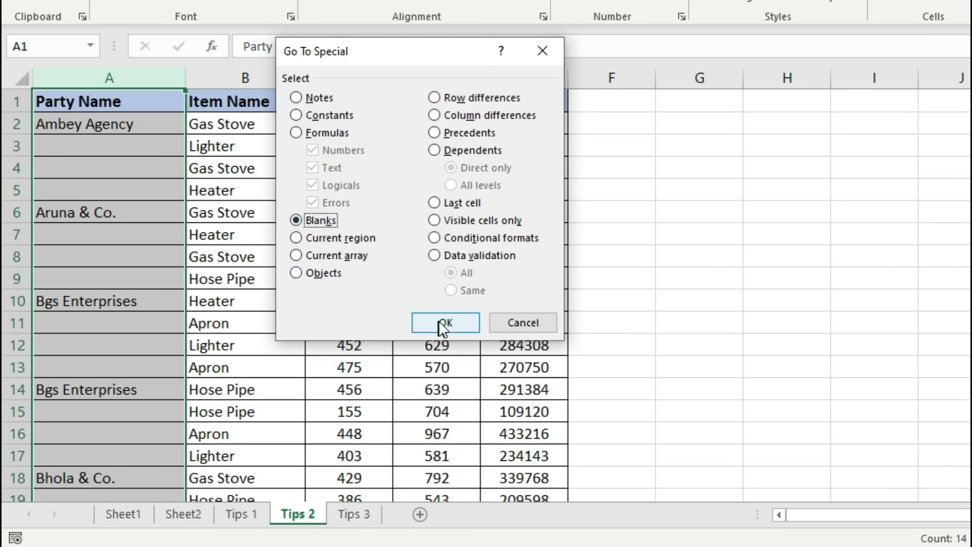
left_click(461, 322)
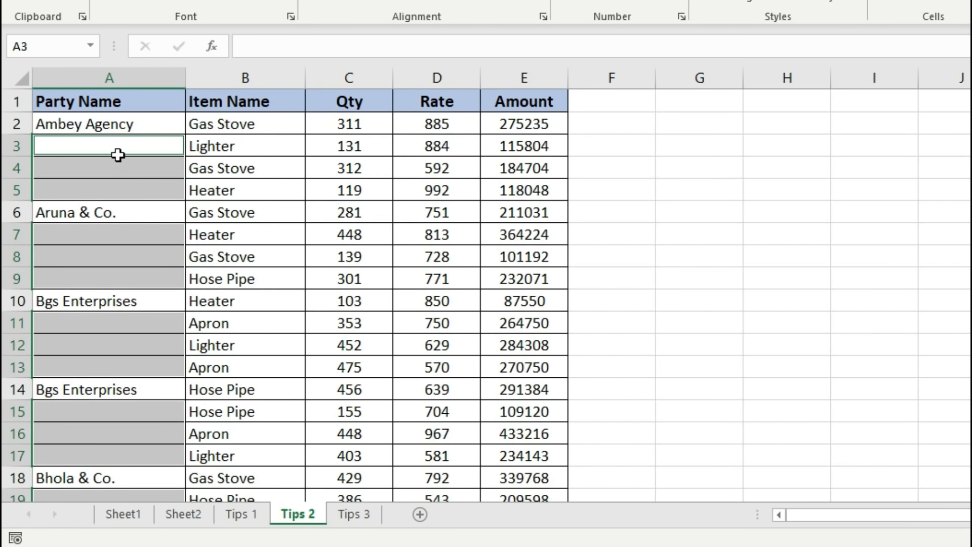
Fill all the selected blank Party Name cells at once with the relative formula =A2, referencing the cell directly above
scroll(119, 253, "down", 6)
scroll(119, 253, "down", 6)
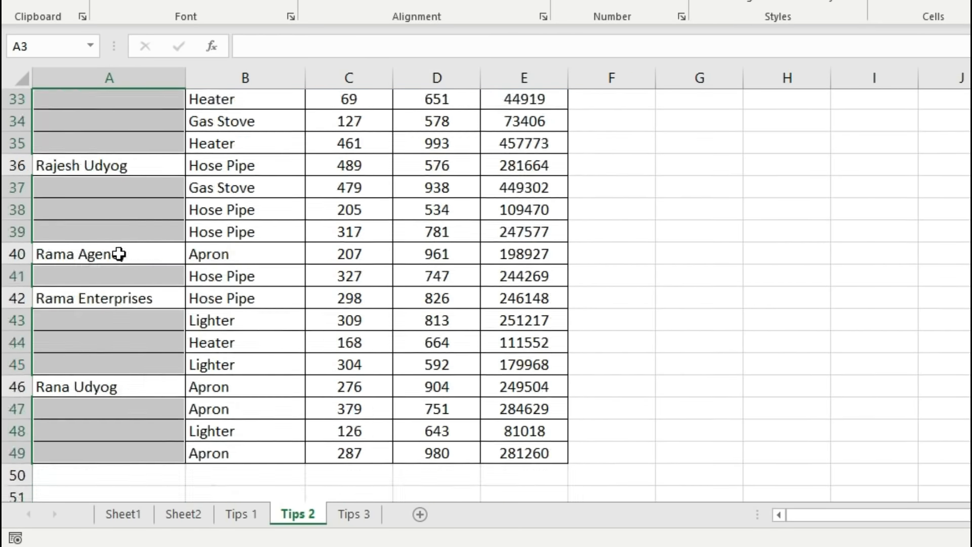
scroll(121, 259, "up", 12)
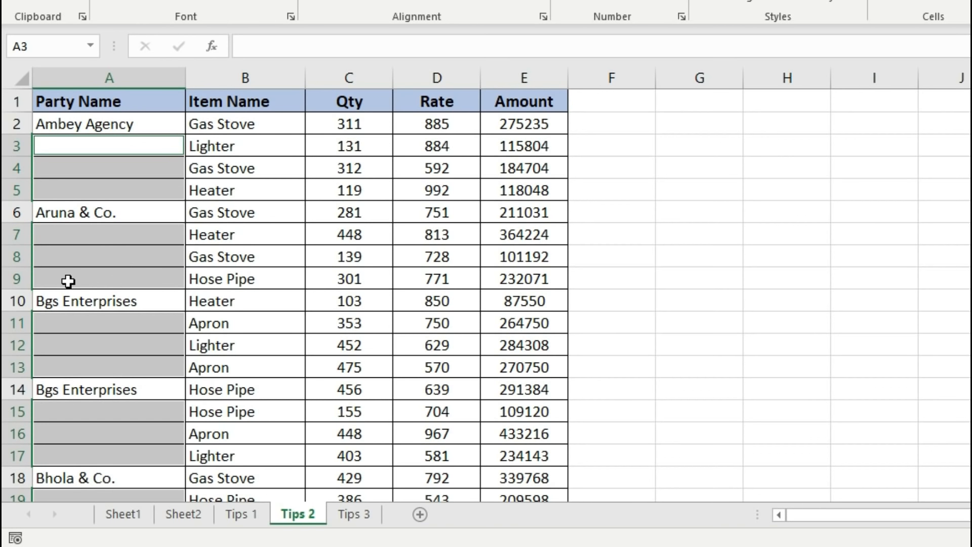
type("=")
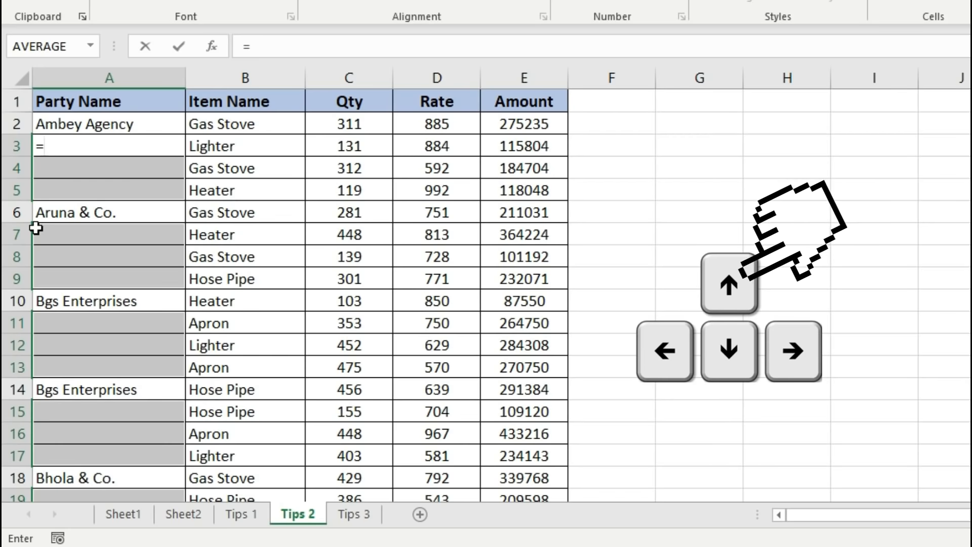
key("Up")
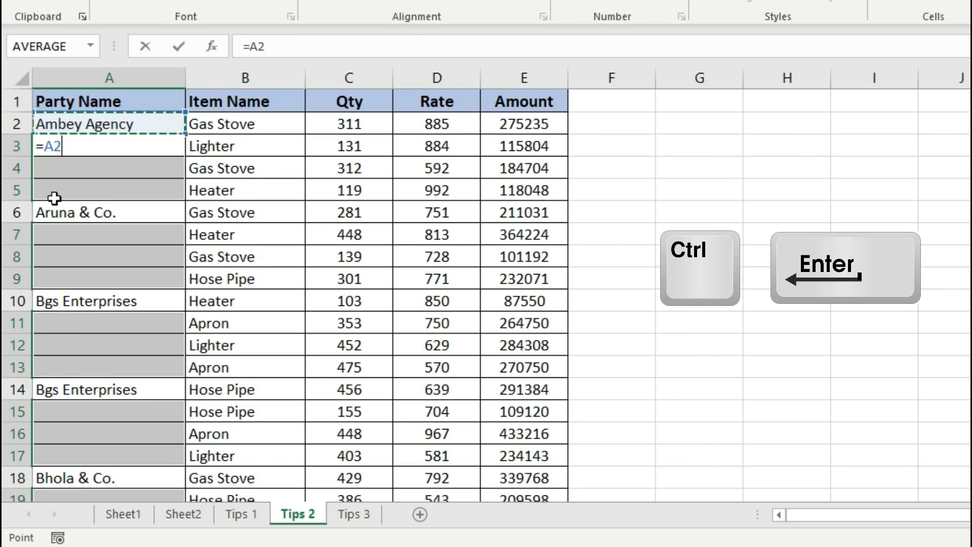
key("ctrl+Return")
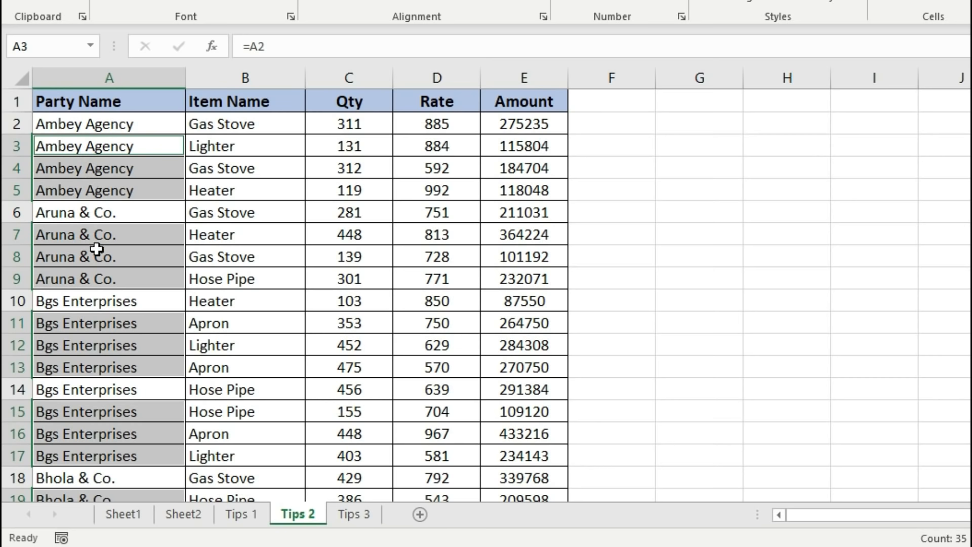
scroll(96, 248, "down", 6)
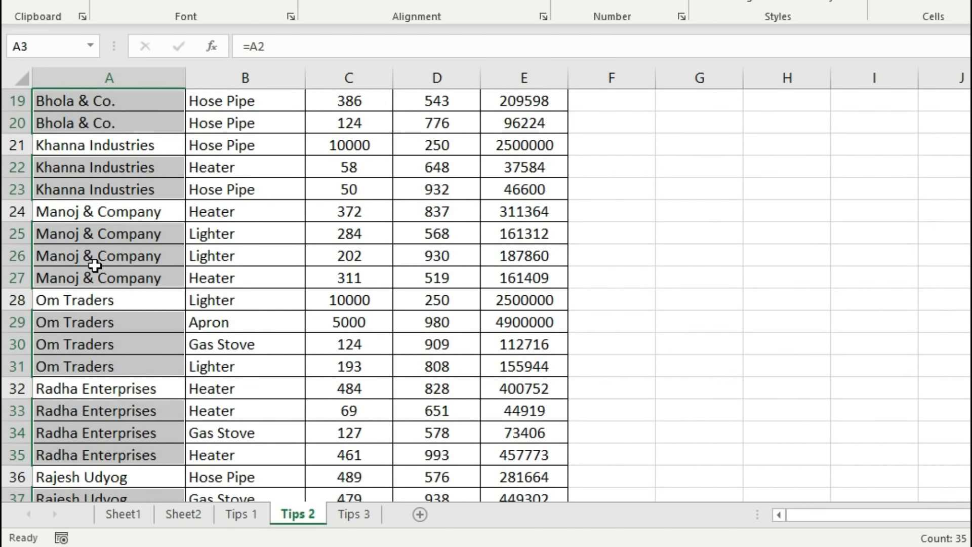
scroll(95, 266, "down", 6)
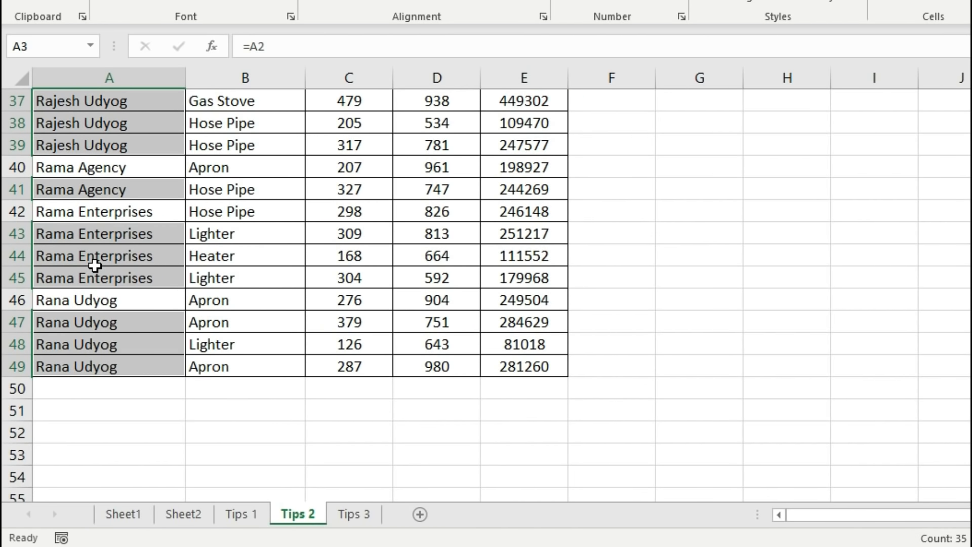
scroll(95, 265, "up", 12)
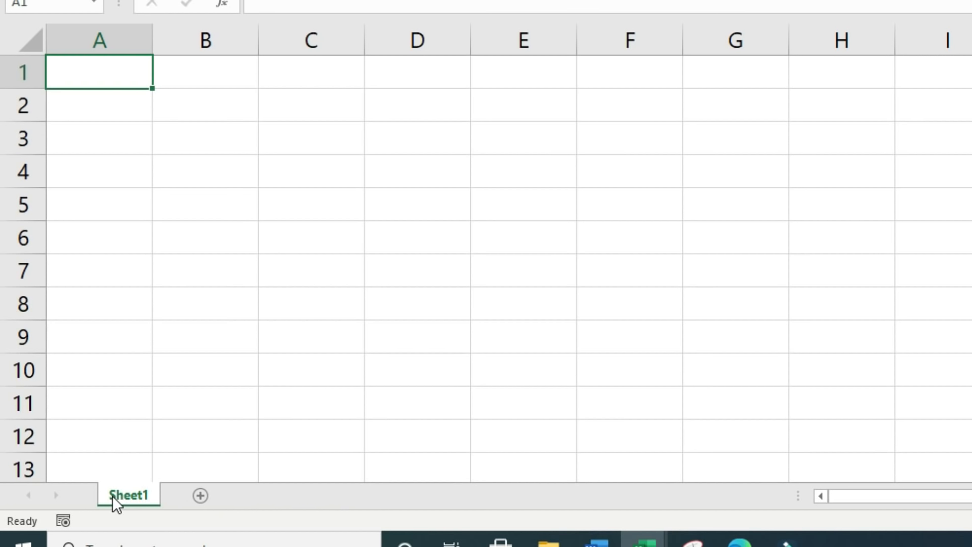
Add a new worksheet after Sheet1 in the blank workbook
left_click(203, 497)
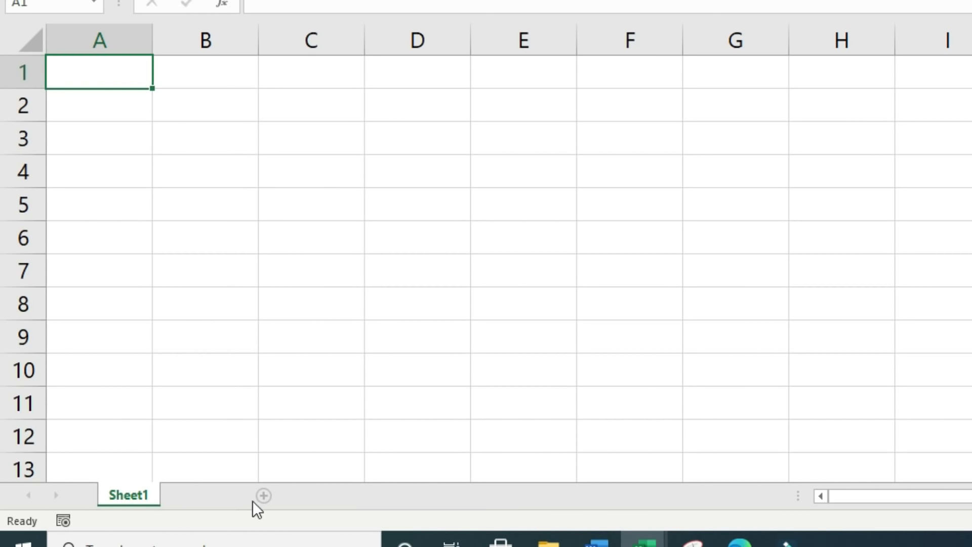